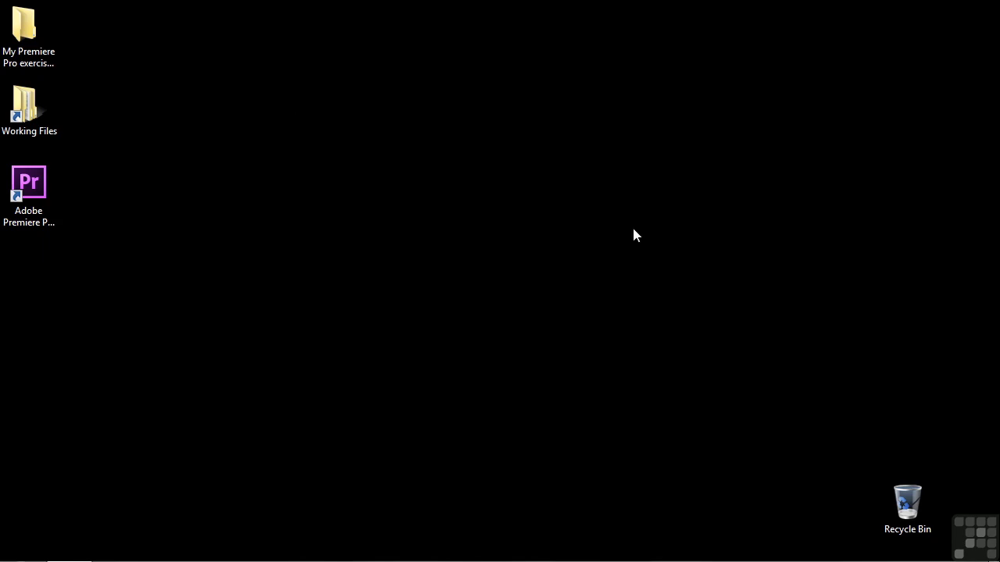
Open 0906-copying pasting moving.prproj from the Working Files projects folder in Premiere Pro.
double_click(38, 99)
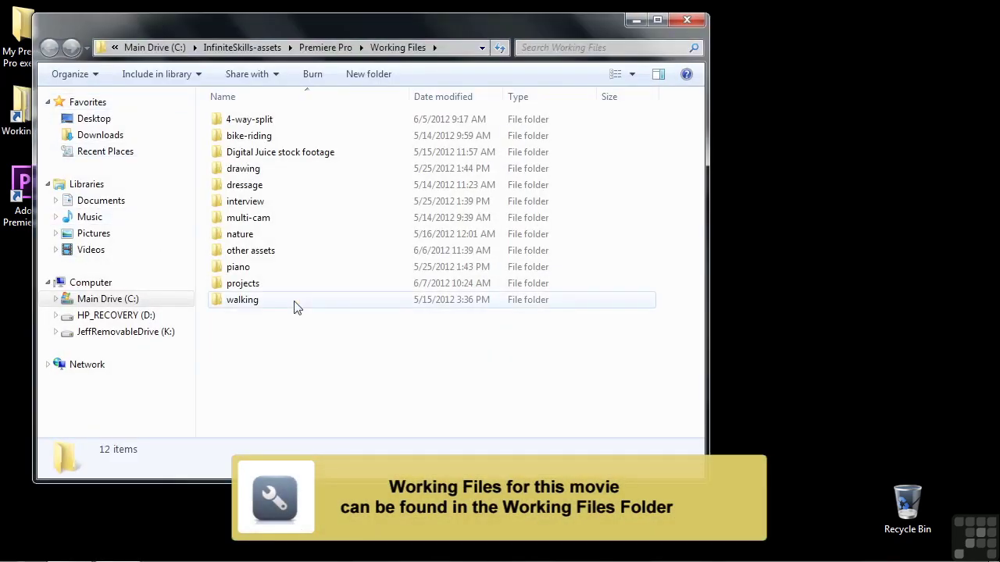
double_click(250, 284)
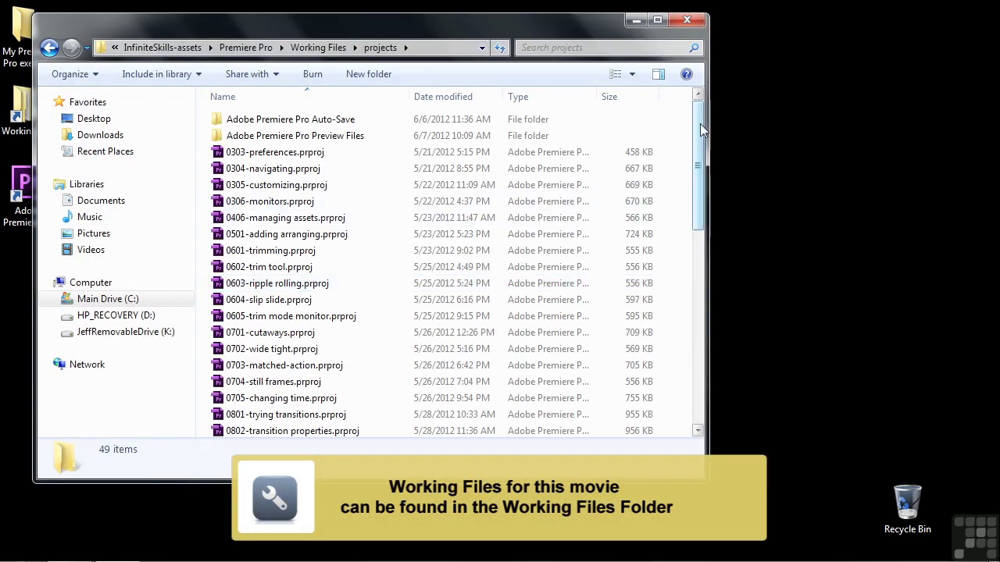
scroll(700, 131, down, 5)
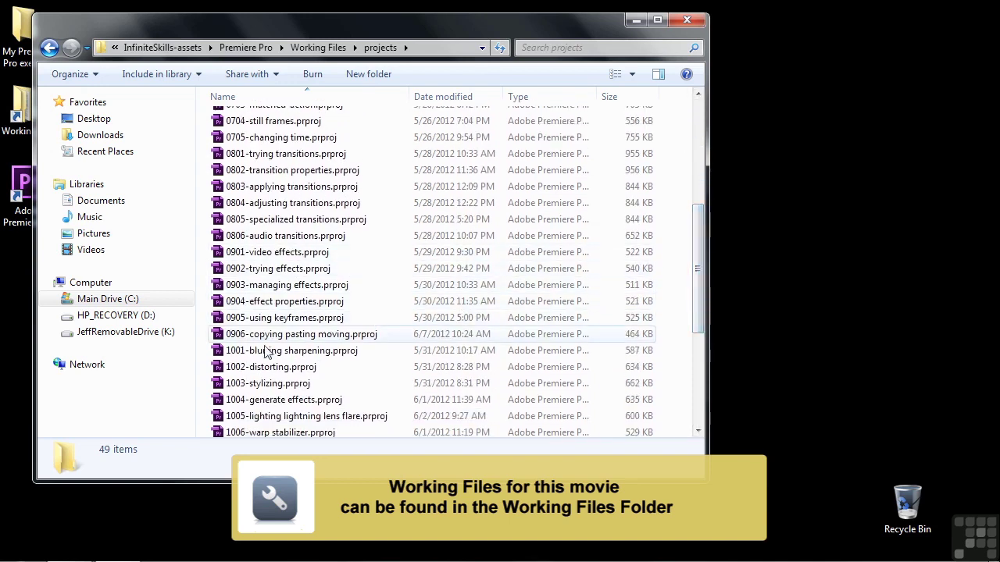
click(228, 335)
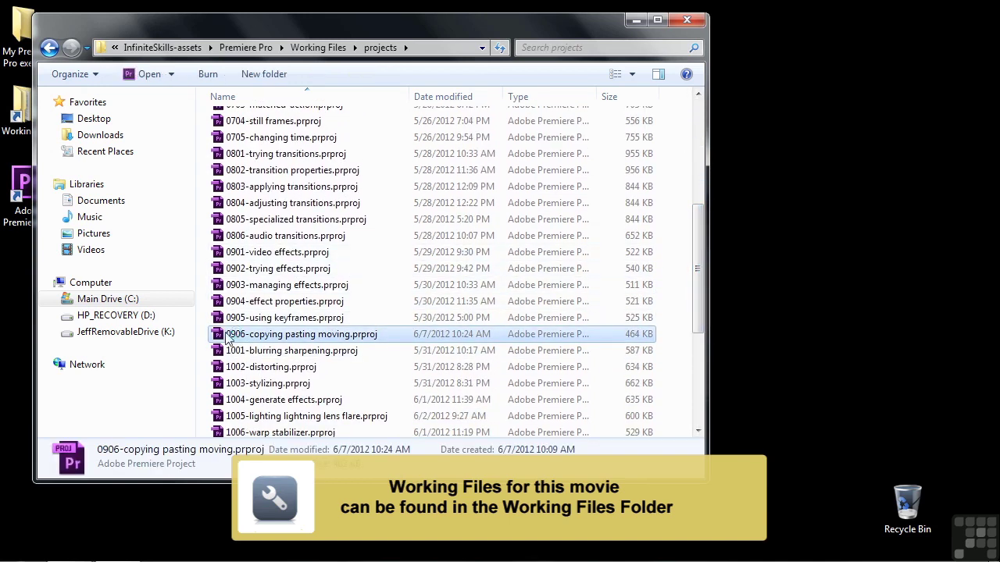
double_click(228, 336)
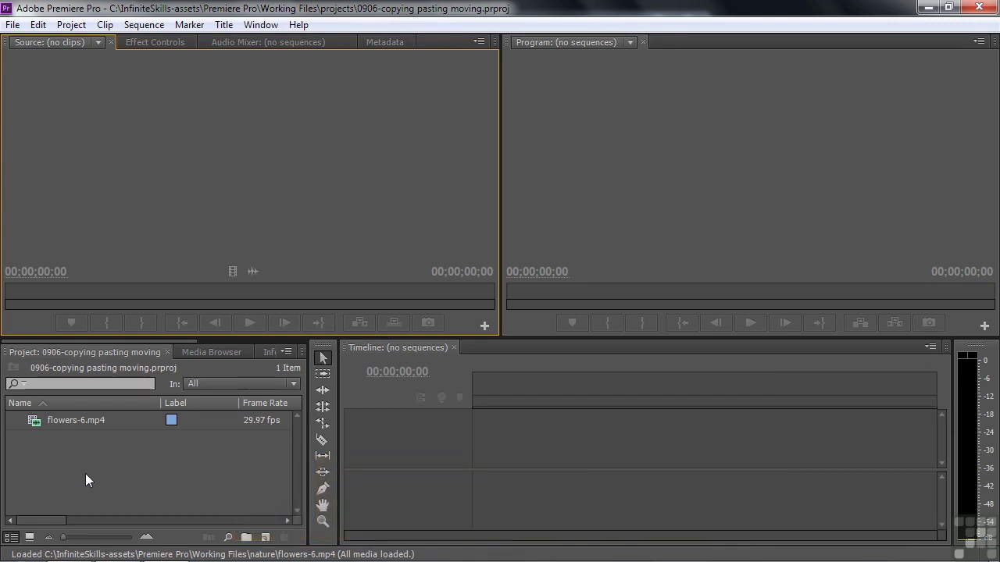
Build a flowers-6.mp4 sequence from the clip and zoom the timeline to fit it.
click(41, 425)
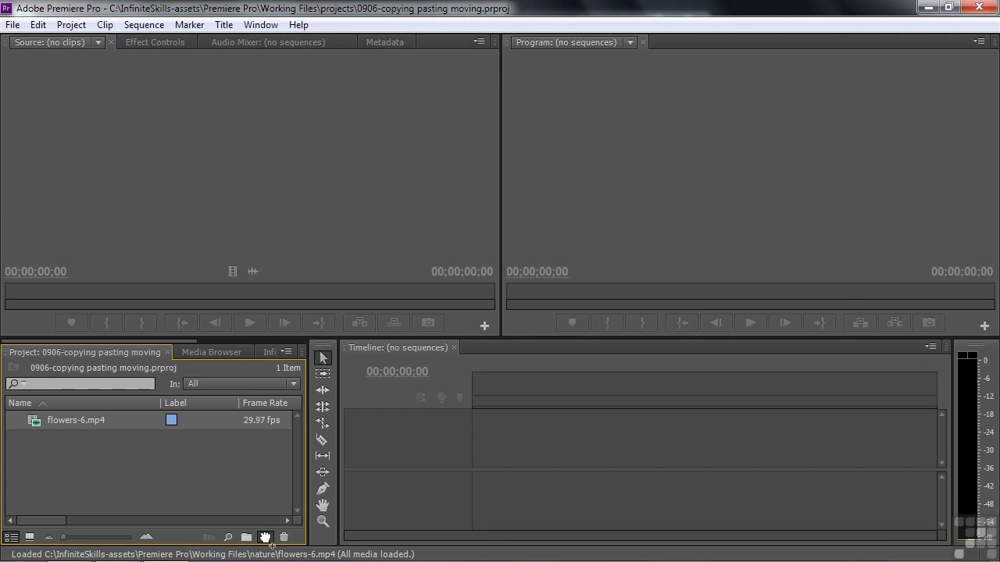
drag(265, 537, 265, 538)
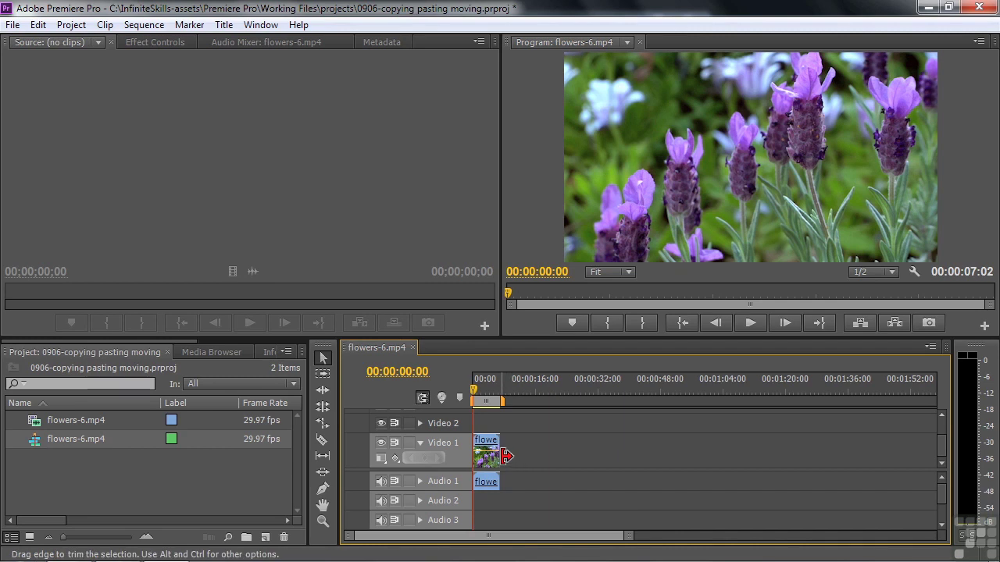
key(backslash)
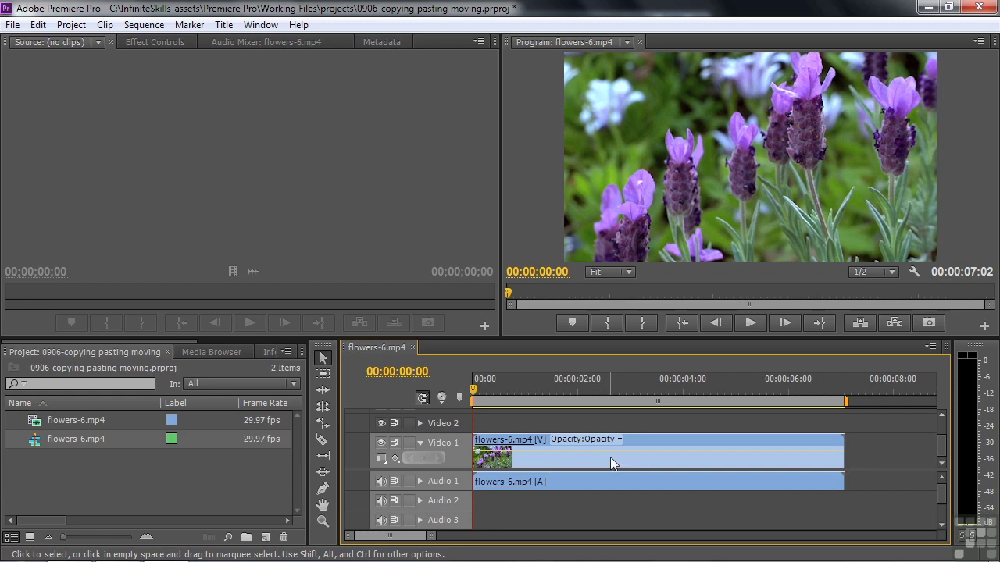
Apply the Gaussian Blur effect from Video Effects > Blur & Sharpen to the flowers clip.
click(583, 457)
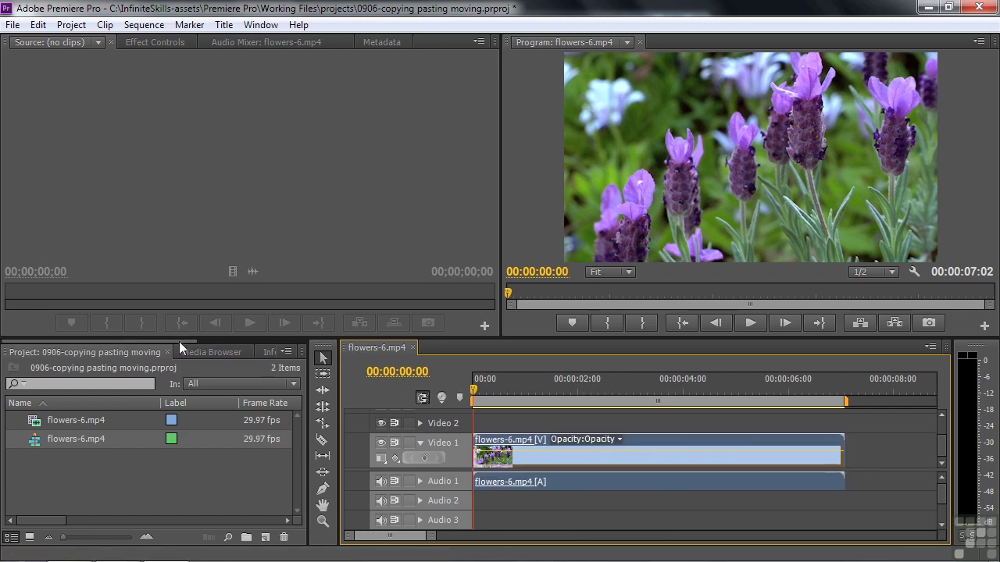
drag(179, 341, 242, 343)
click(154, 348)
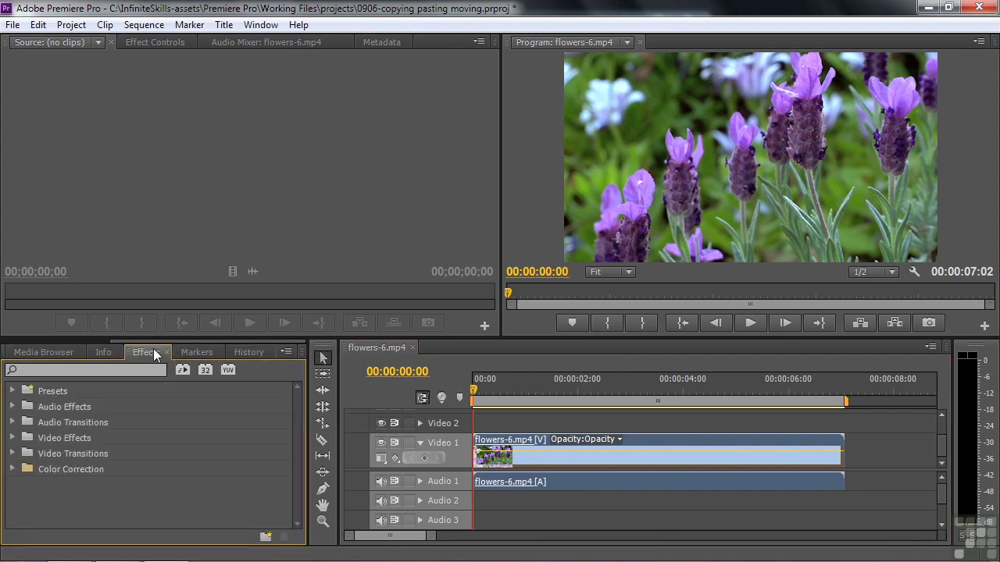
click(13, 438)
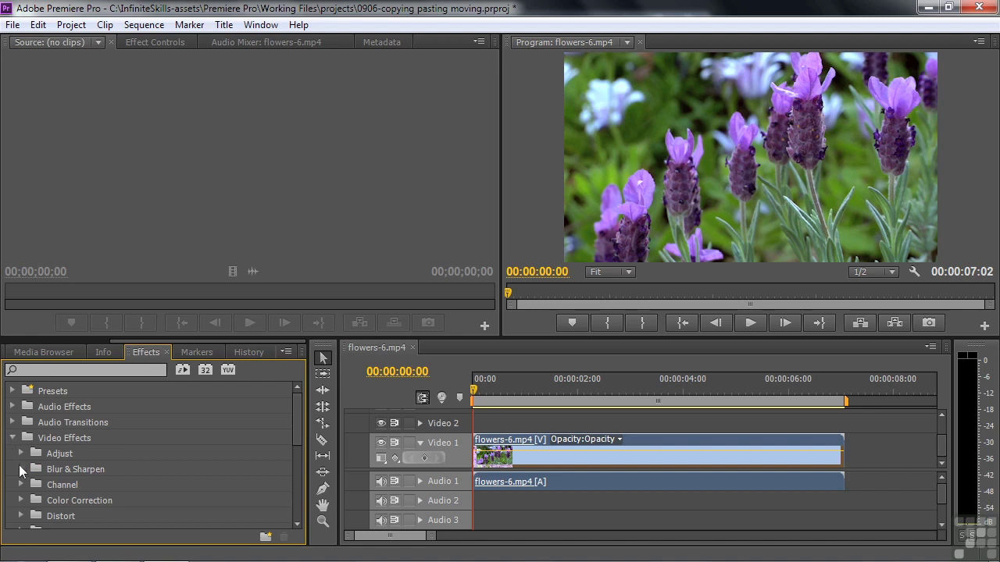
click(21, 469)
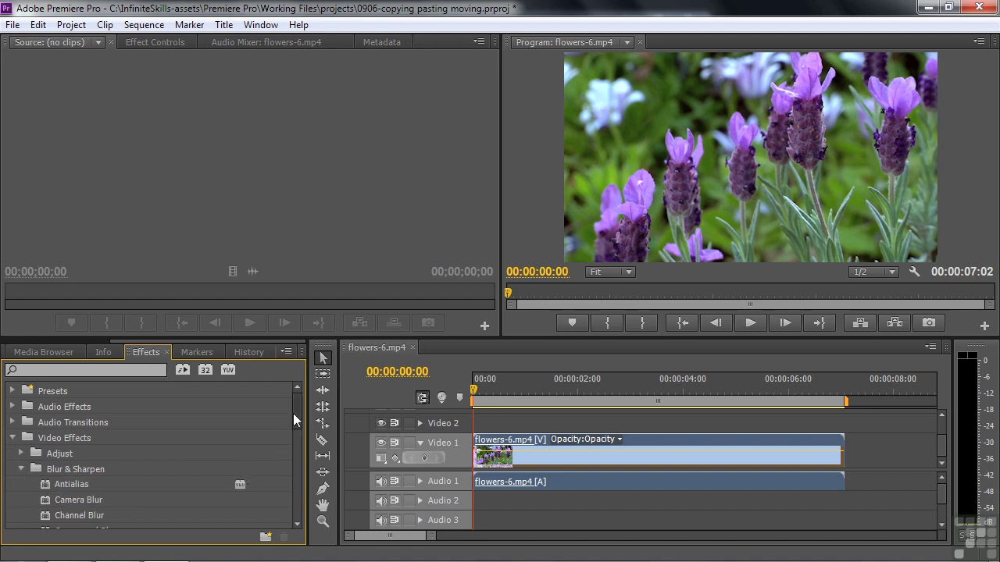
scroll(293, 413, down, 3)
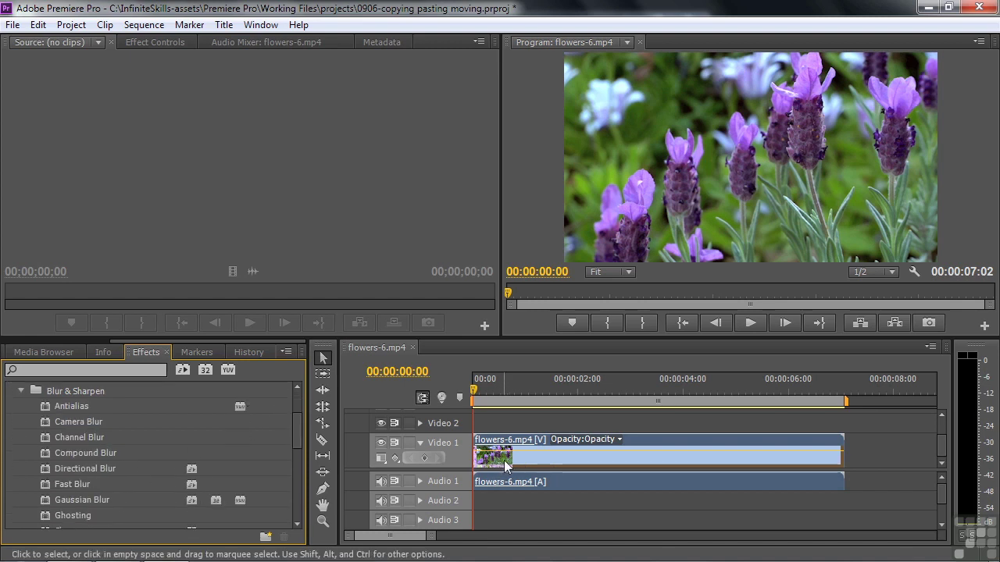
click(42, 499)
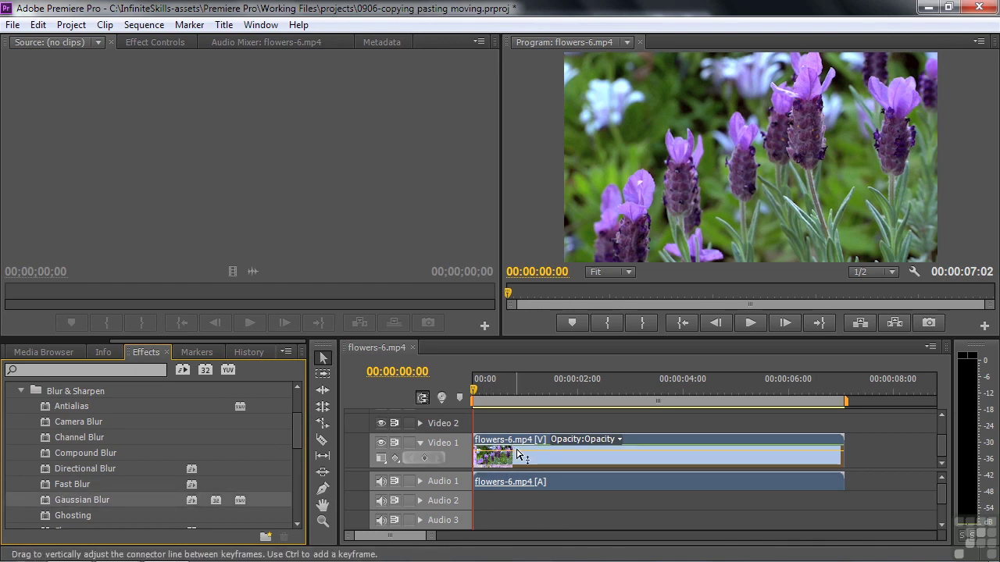
mouse_move(517, 454)
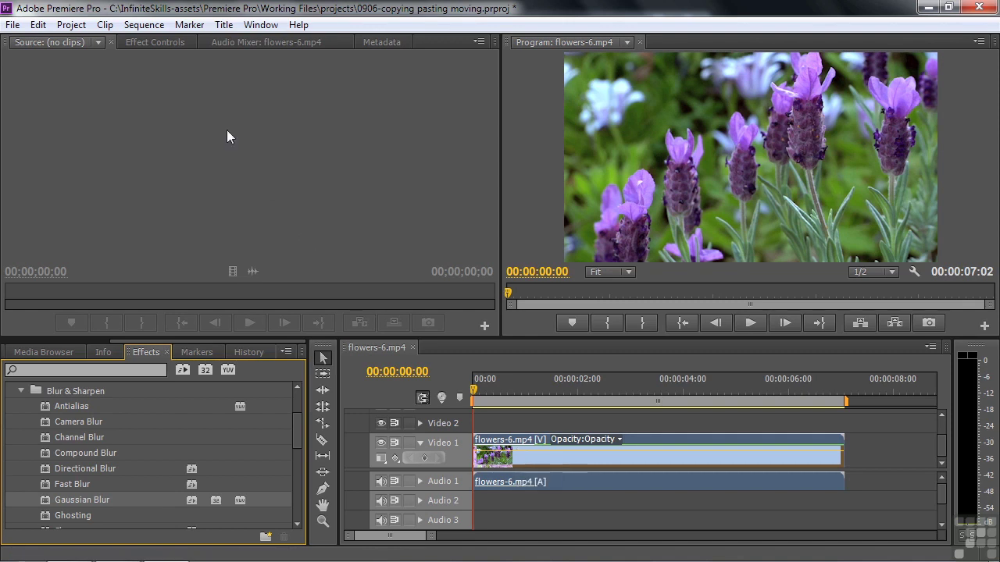
Add the Channel > Arithmetic effect to the clip.
click(172, 45)
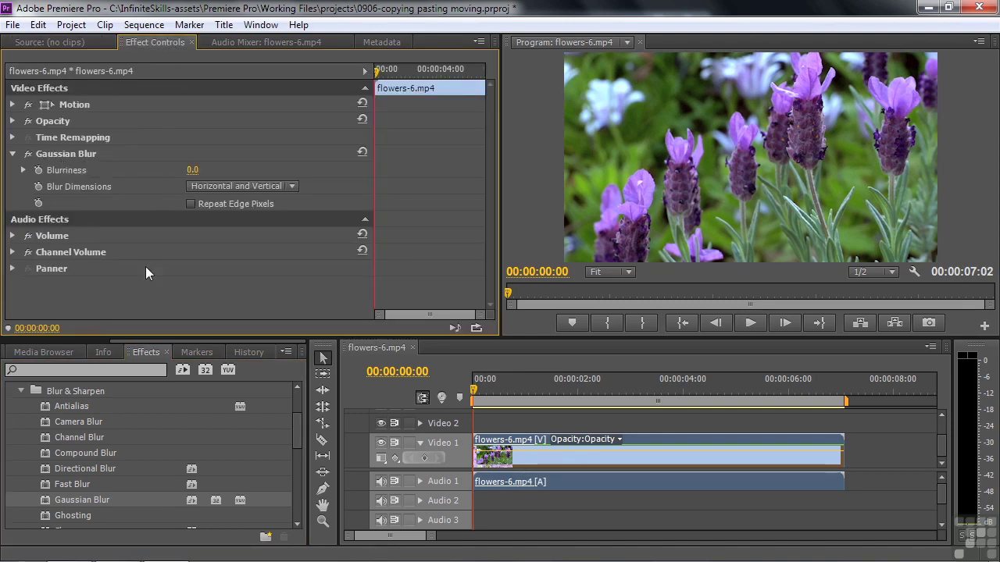
drag(294, 421, 298, 458)
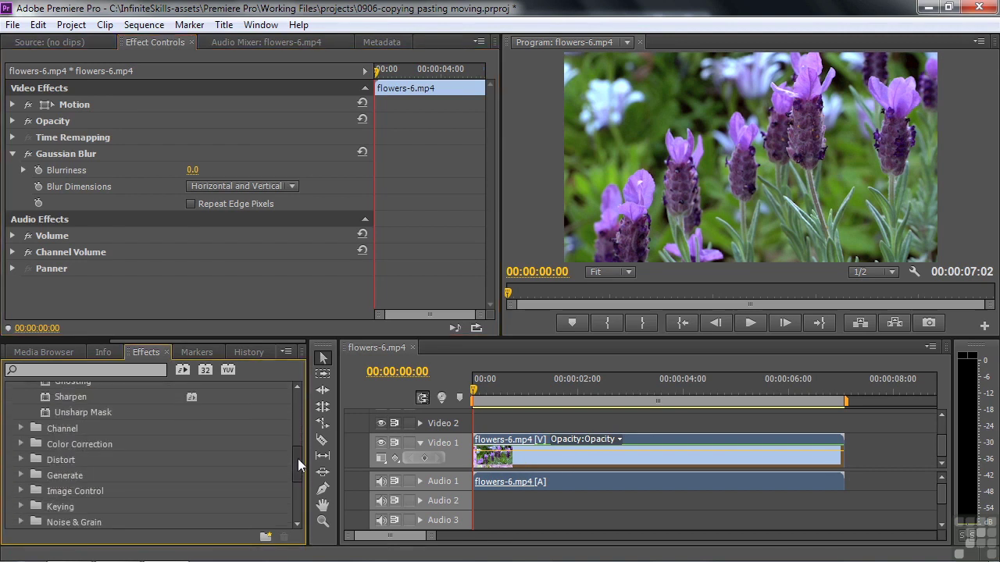
click(21, 428)
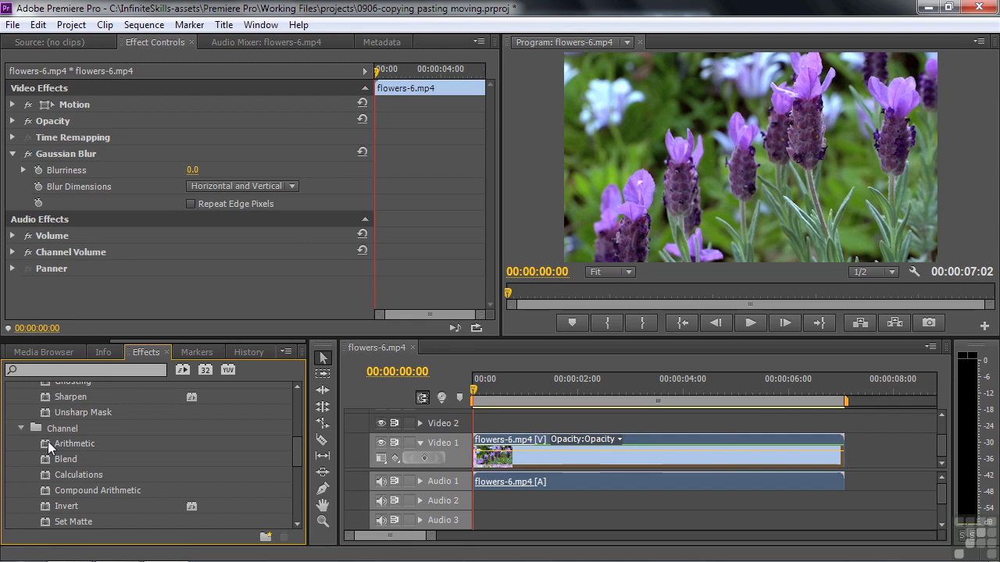
double_click(48, 441)
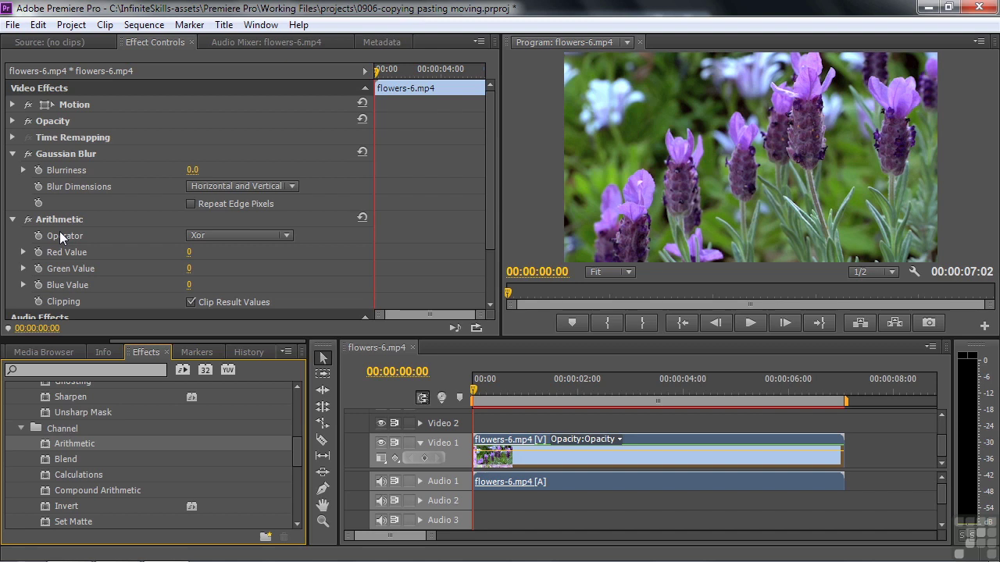
Set Blurriness to 56.0 with Repeat Edge Pixels and keyframe it at 00:00:00:00.
click(53, 155)
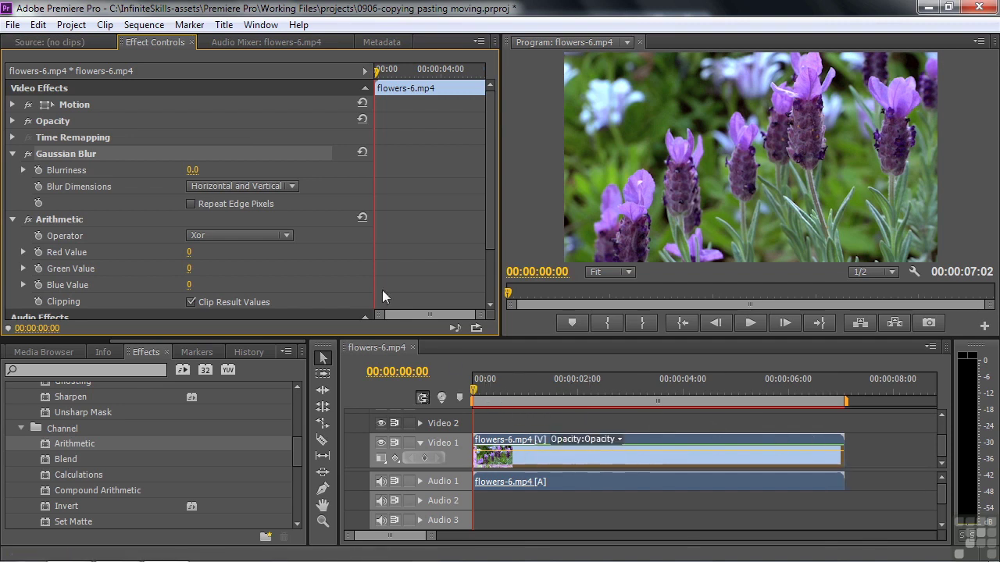
drag(192, 170, 236, 169)
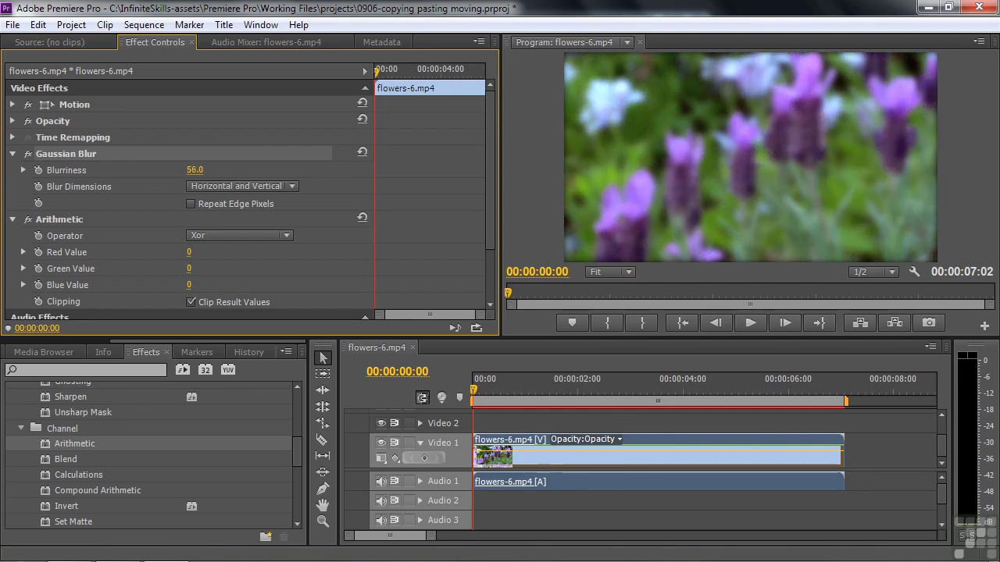
click(190, 204)
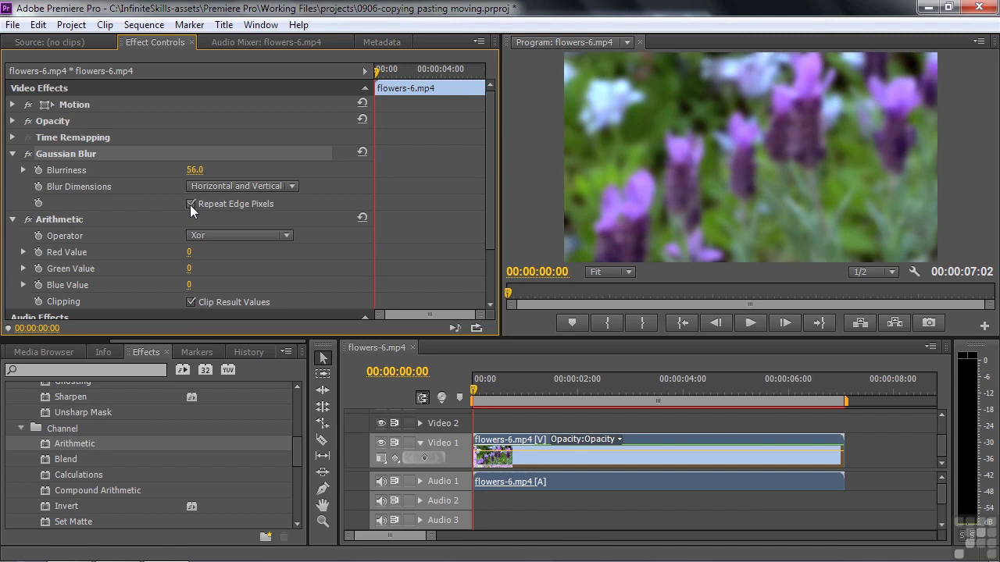
click(38, 170)
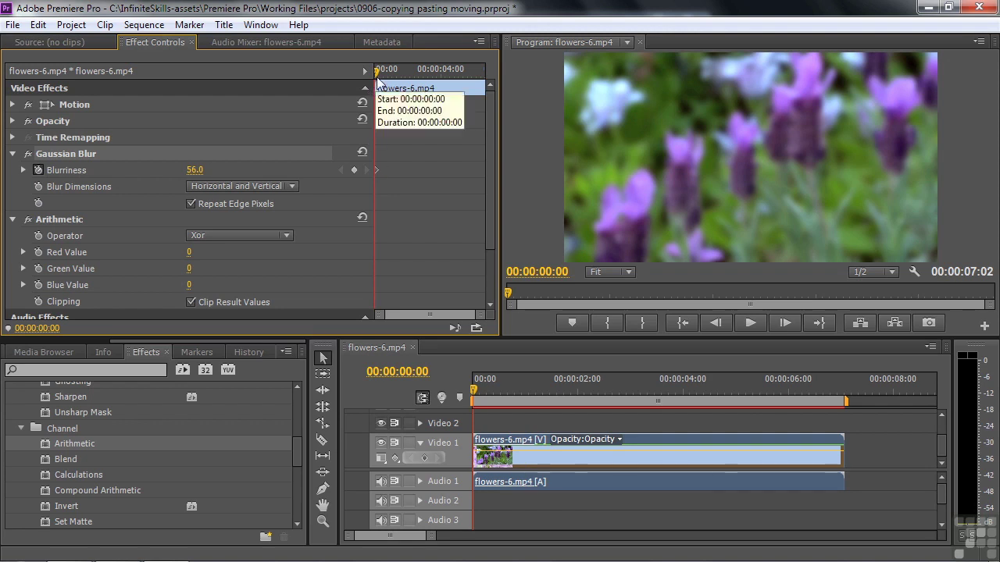
At 00:00:00:20, keyframe Blurriness back to 0.0, then deselect the effect.
drag(376, 70, 385, 72)
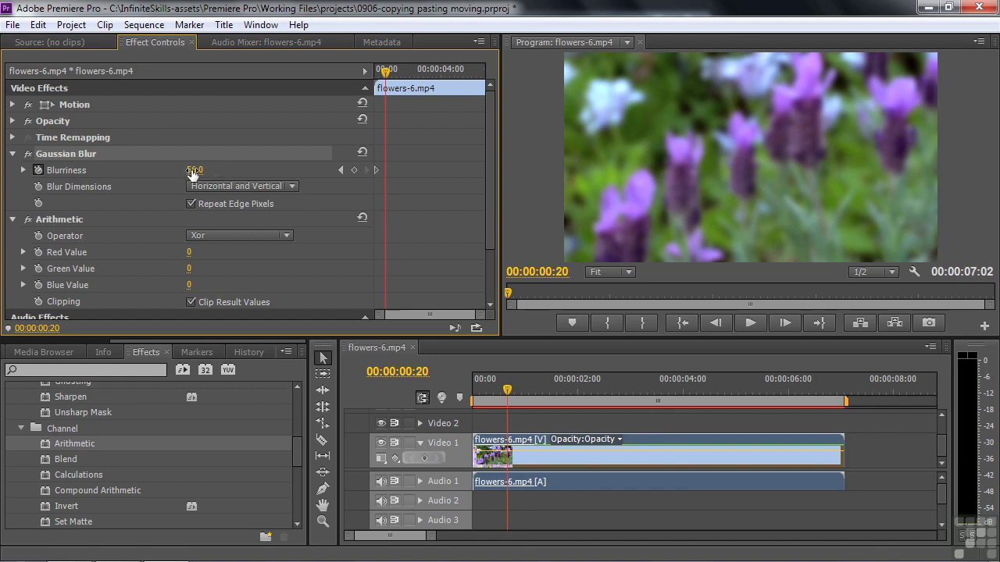
drag(193, 170, 148, 170)
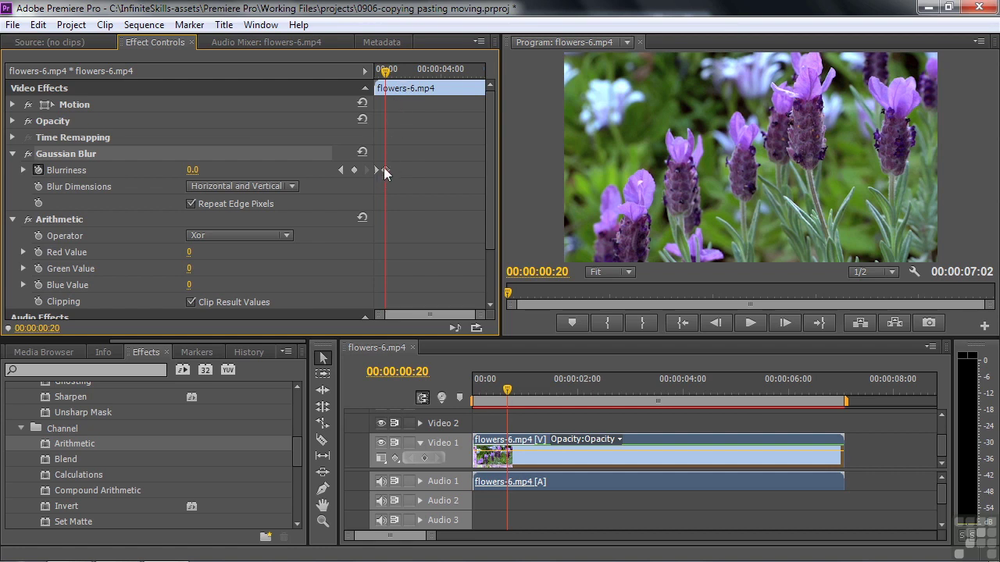
click(116, 229)
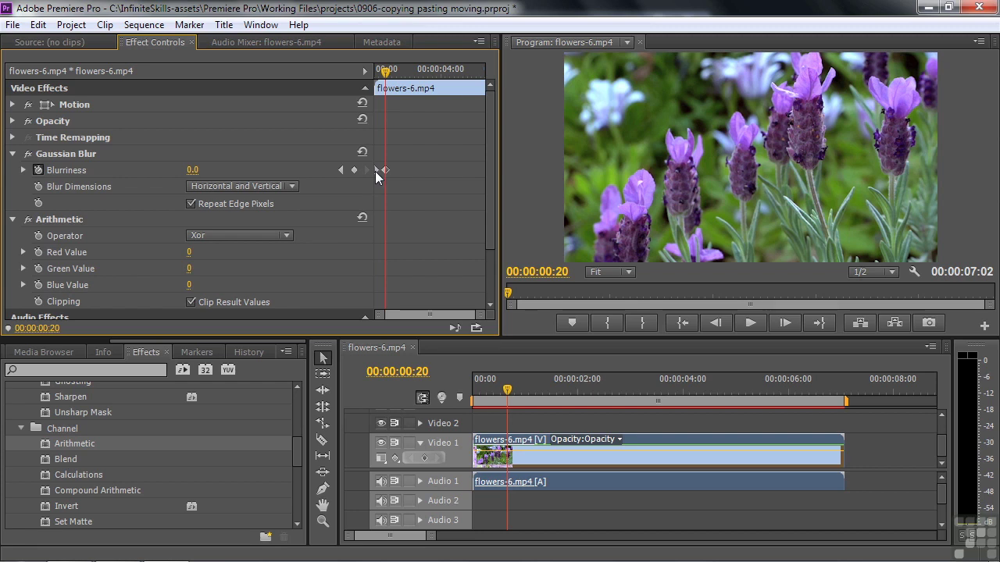
Copy the 56.0 Blurriness keyframe and paste it at the clip's last frame, 00:00:07:01.
key(End)
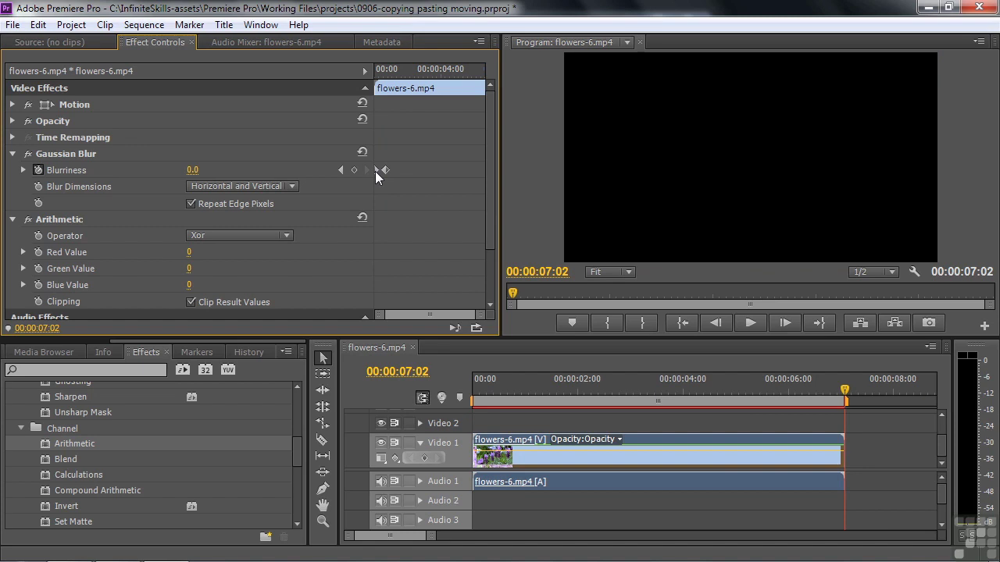
key(Left)
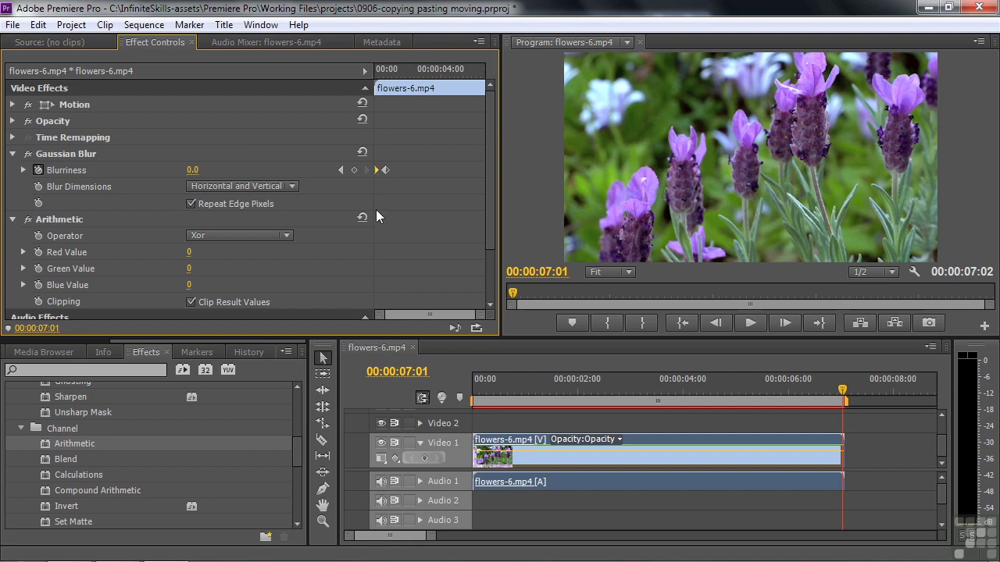
right_click(375, 168)
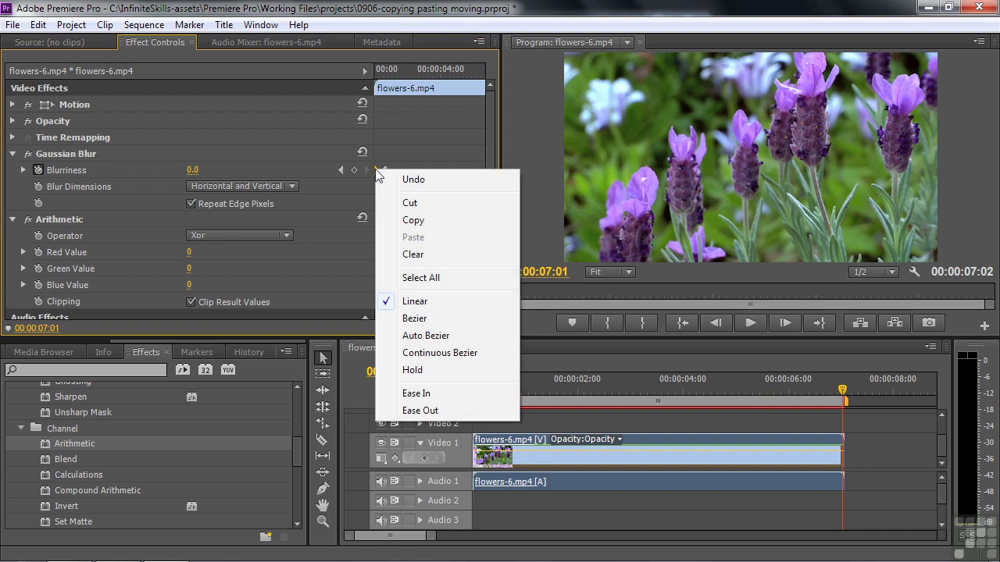
click(425, 221)
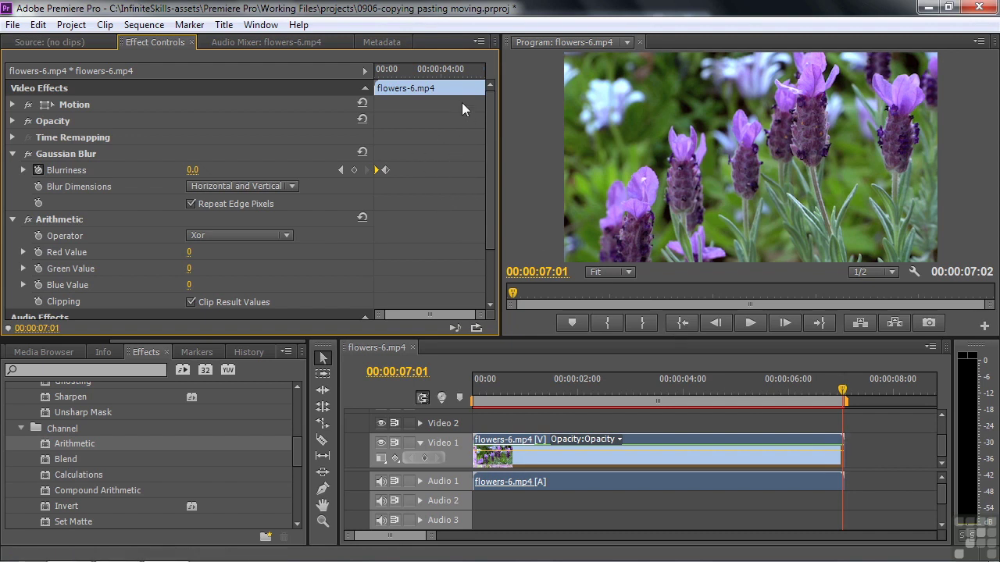
drag(501, 170, 503, 177)
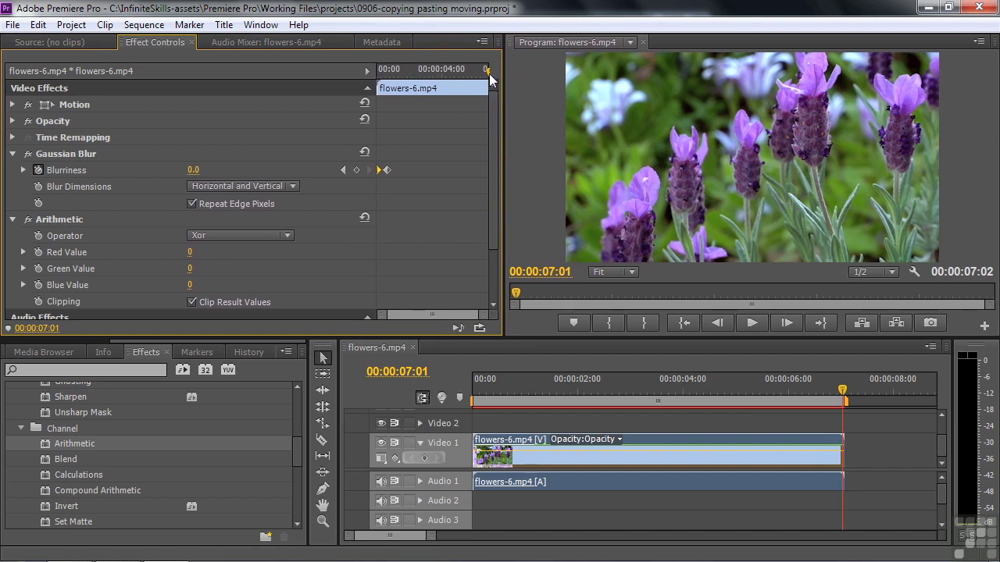
right_click(443, 169)
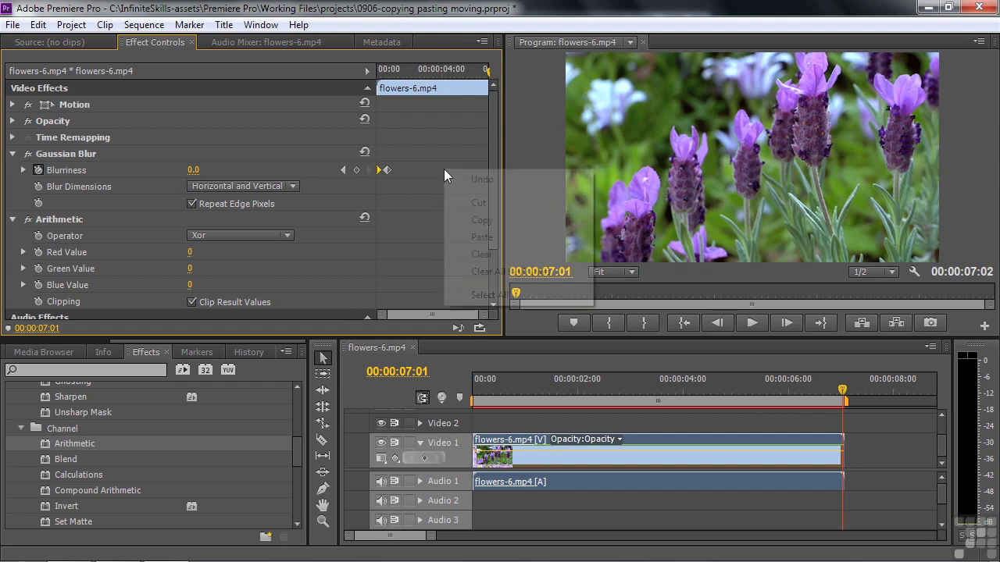
click(481, 238)
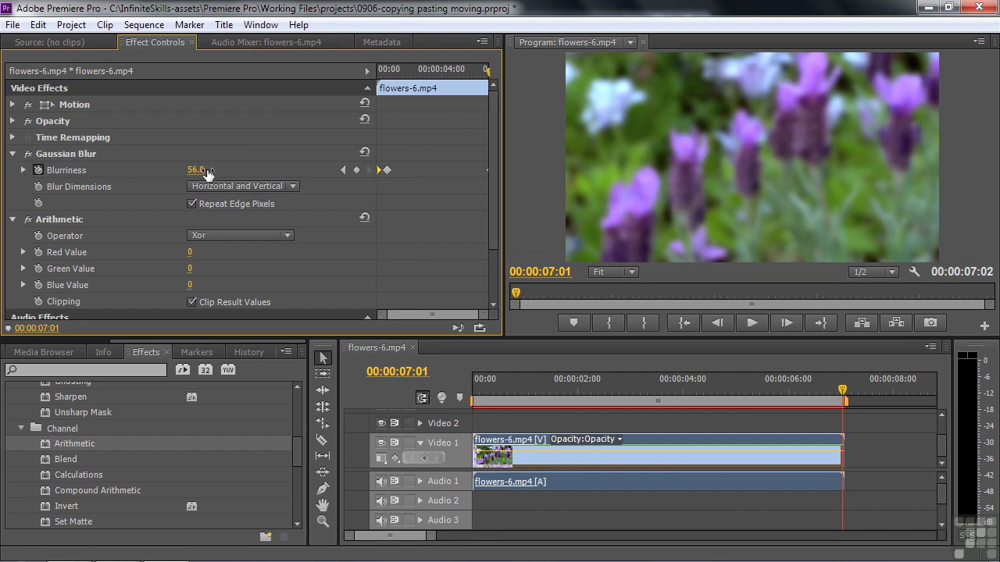
Copy the 0.0 Blurriness keyframe and paste it at 00:00:06:03.
key(Right)
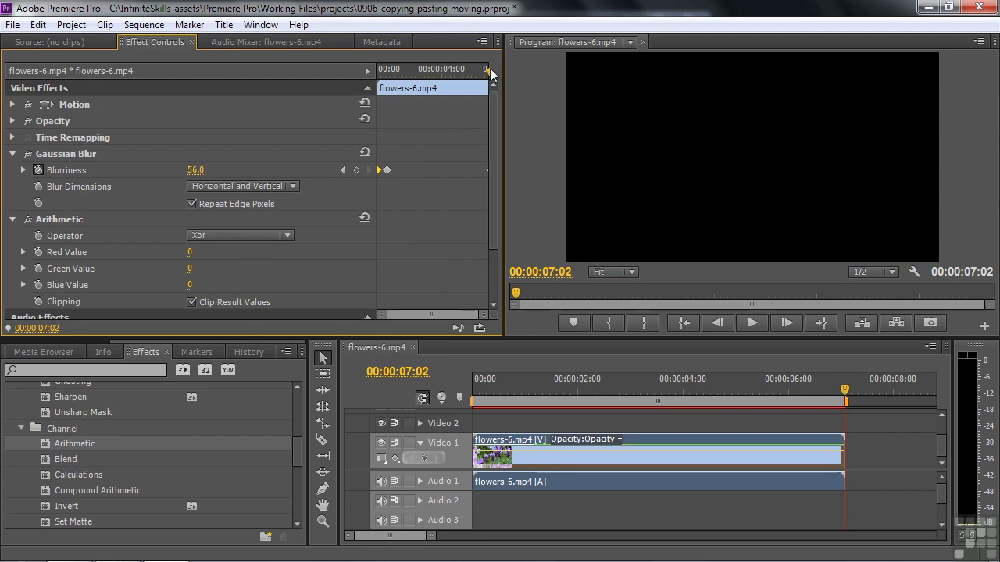
drag(489, 72, 473, 117)
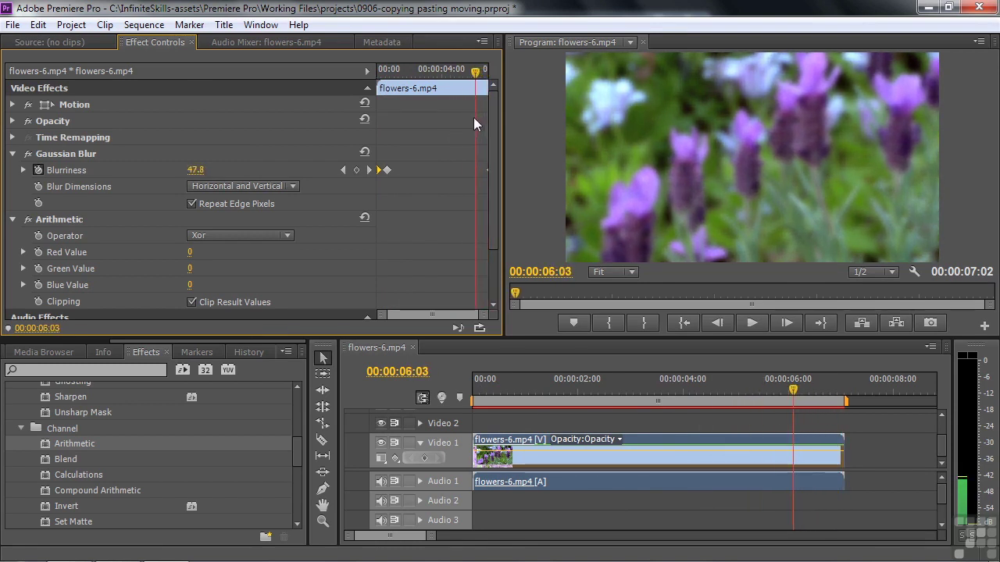
click(387, 169)
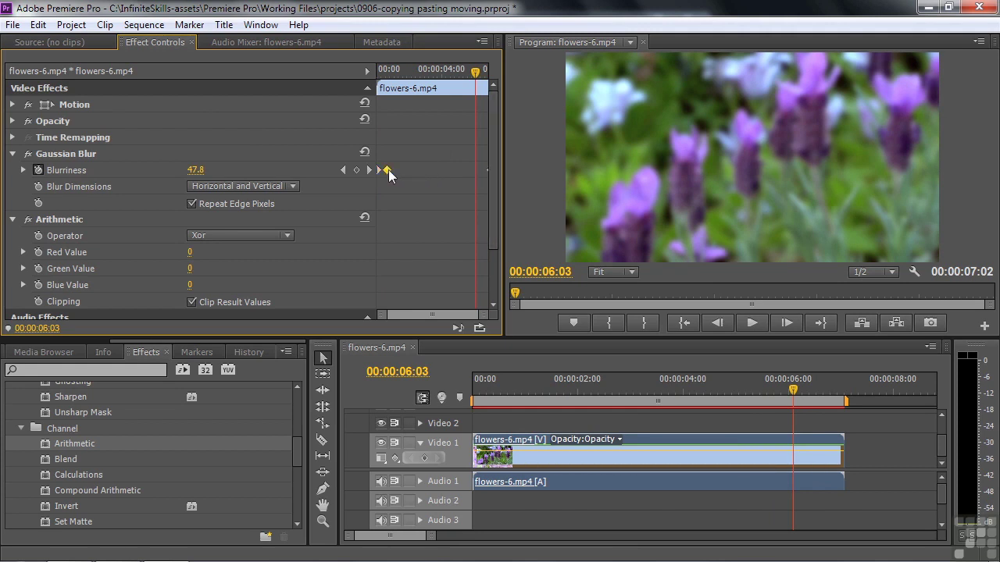
right_click(388, 171)
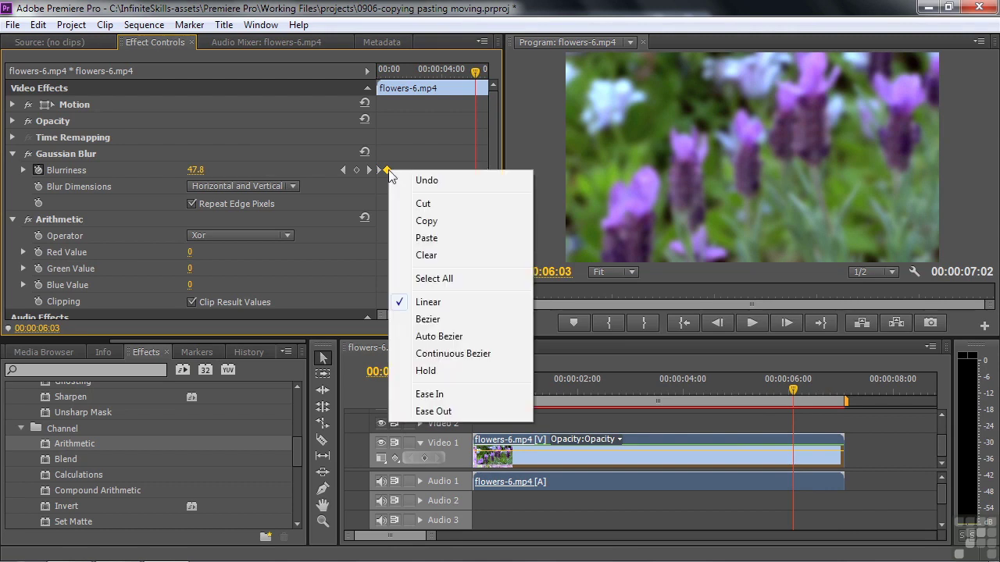
click(425, 221)
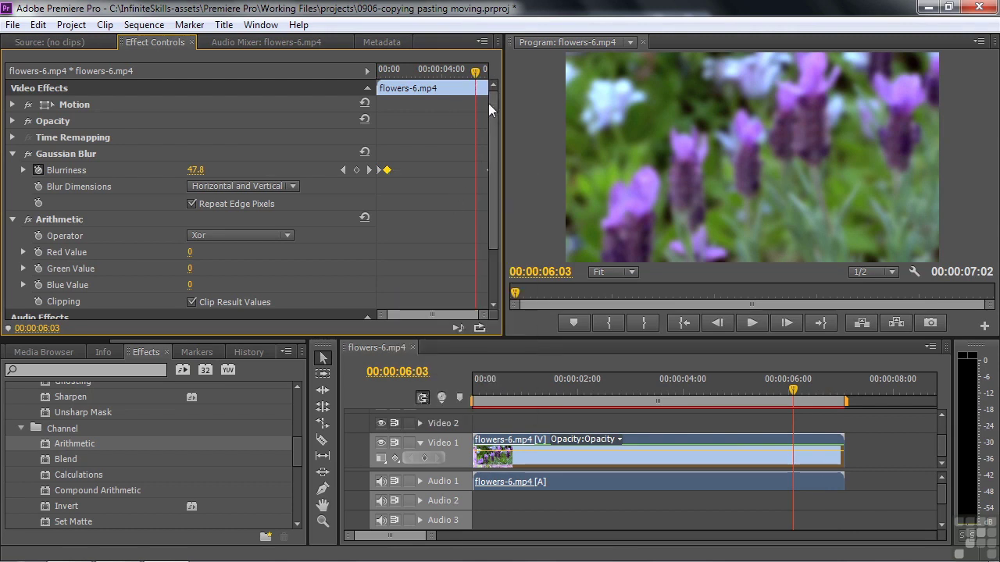
right_click(452, 170)
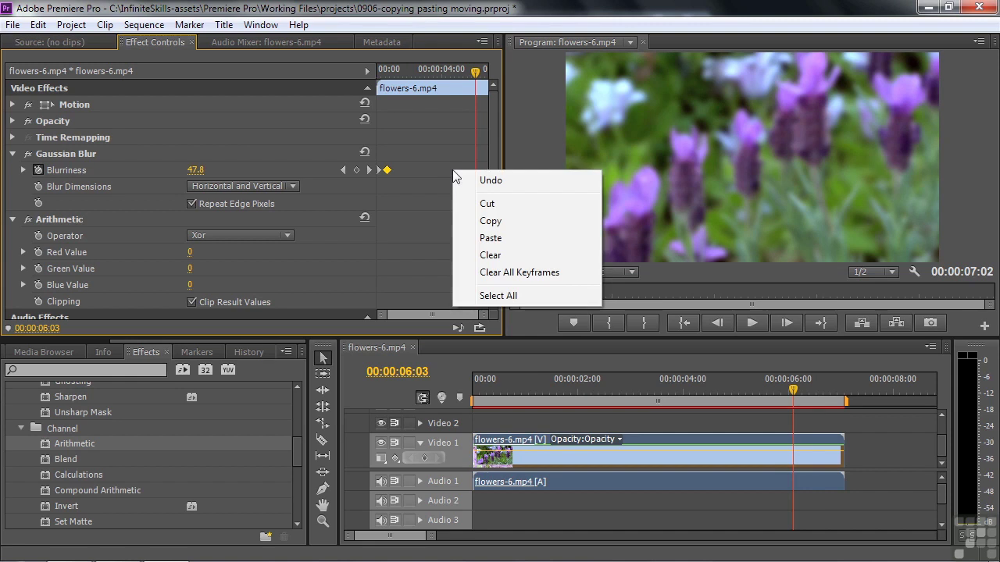
click(486, 237)
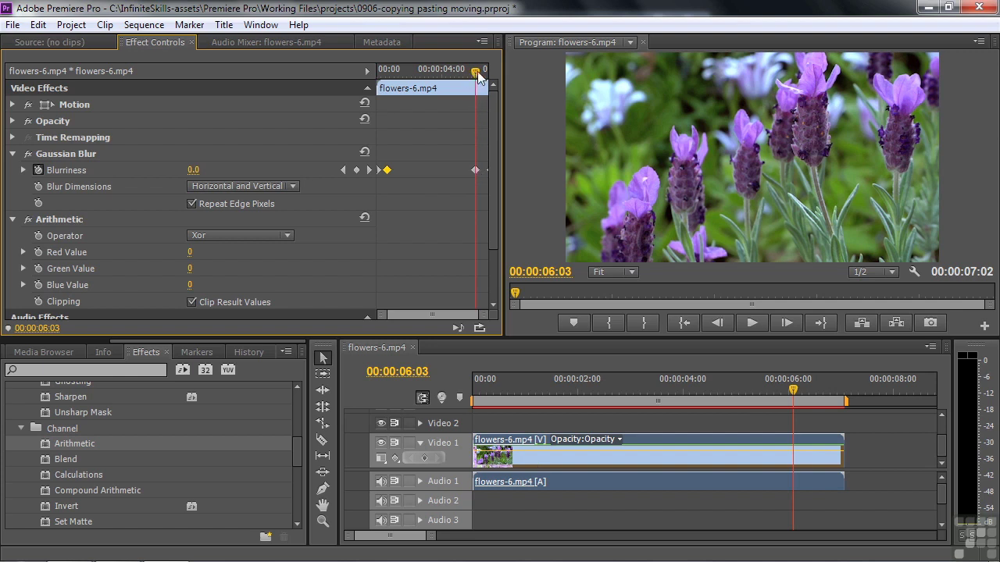
Preview the opening blur, then drag the first 0.0 Blurriness keyframe later to about 00:00:02:01.
drag(478, 71, 368, 91)
key(space)
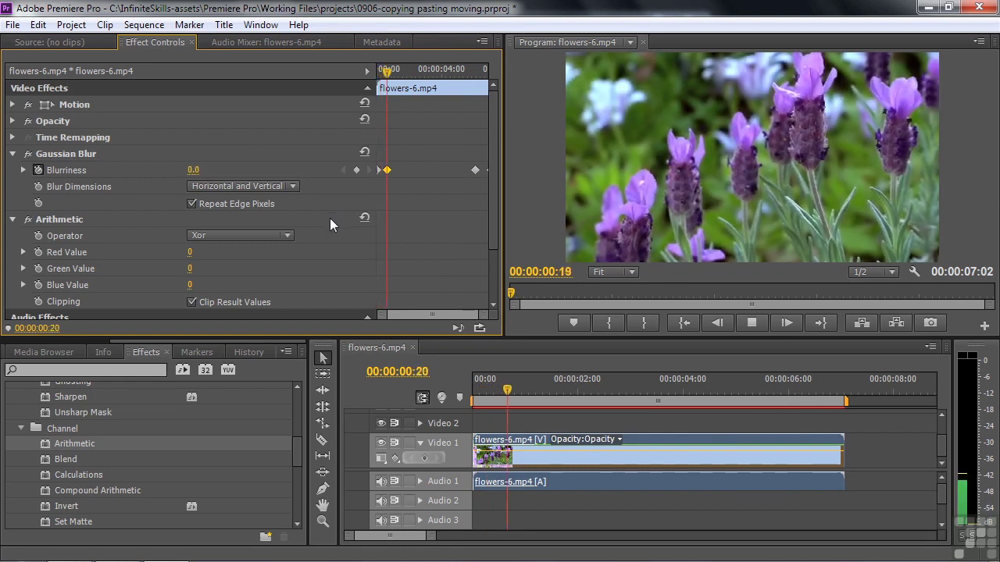
key(space)
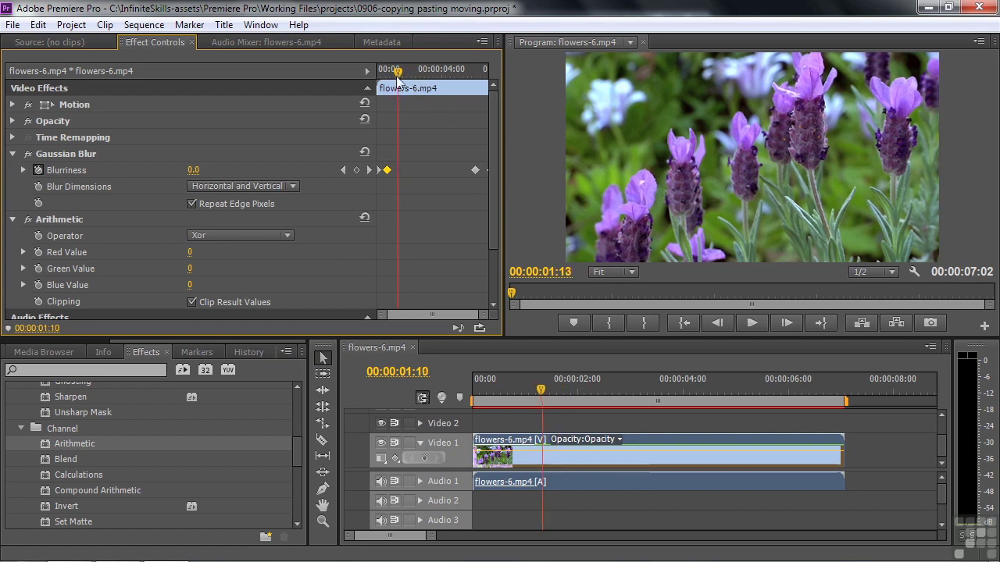
key(Home)
key(space)
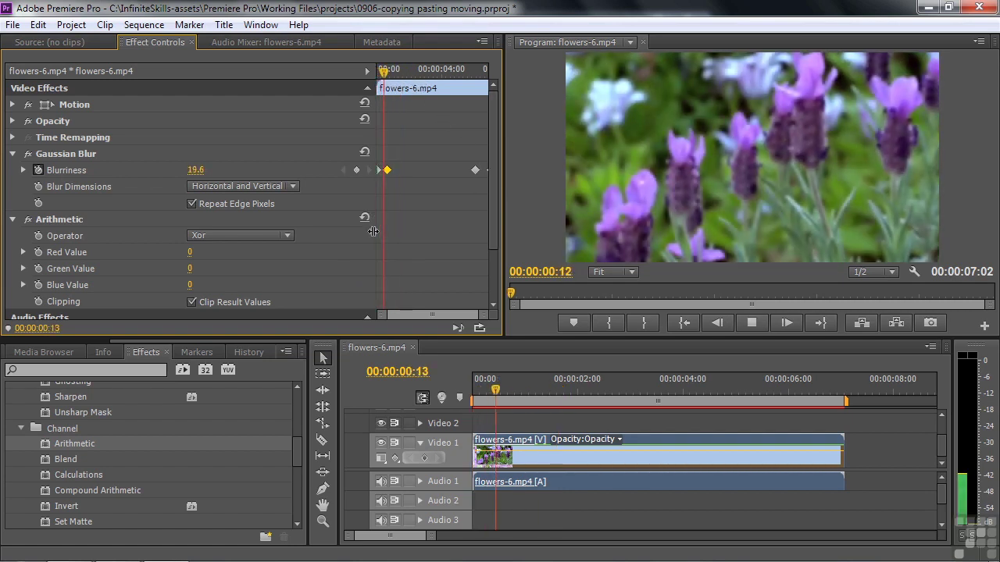
key(space)
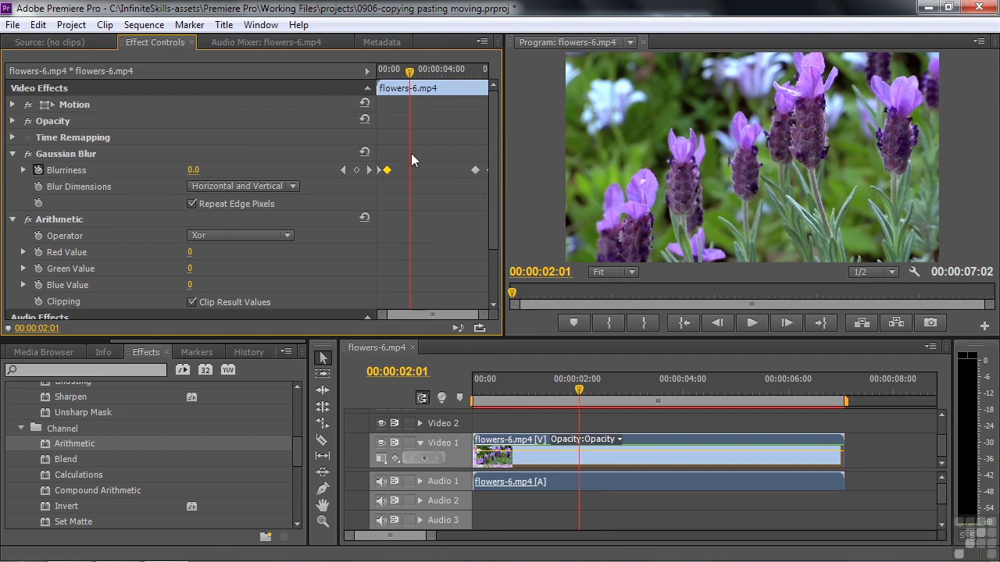
drag(387, 170, 406, 179)
drag(410, 73, 450, 72)
Preview the ending and move the closing 0.0 Blurriness keyframe to 00:00:05:22.
key(space)
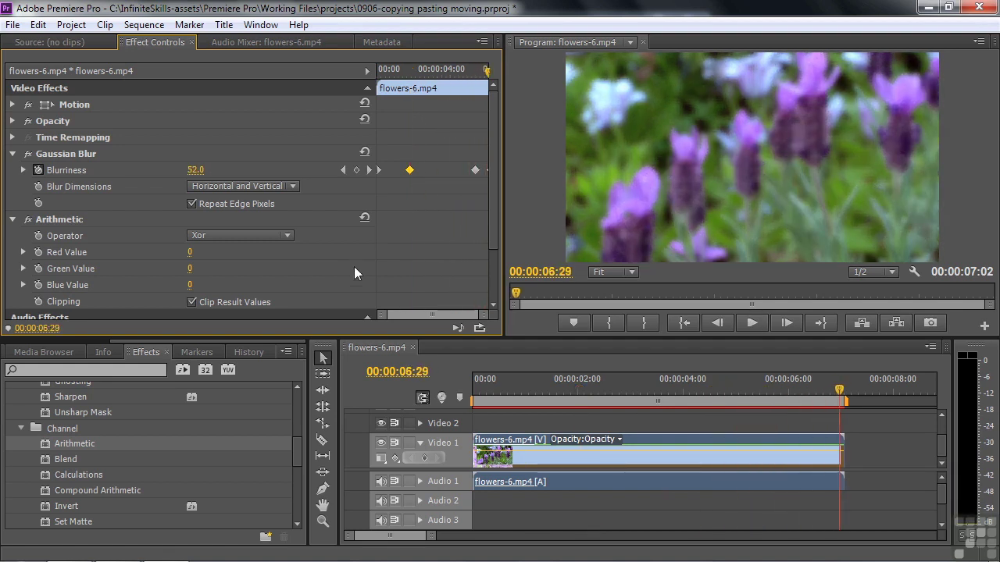
drag(483, 72, 470, 72)
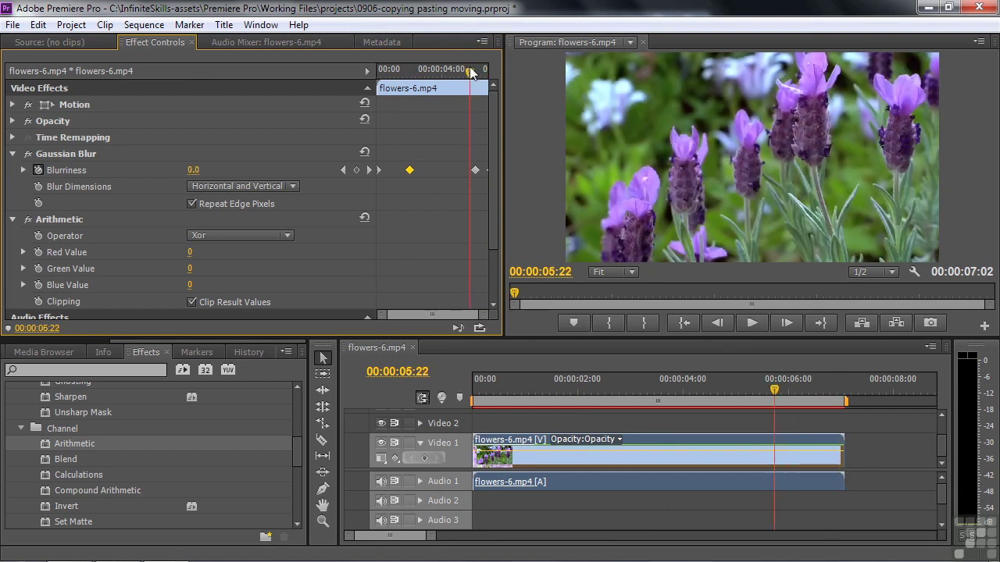
click(475, 170)
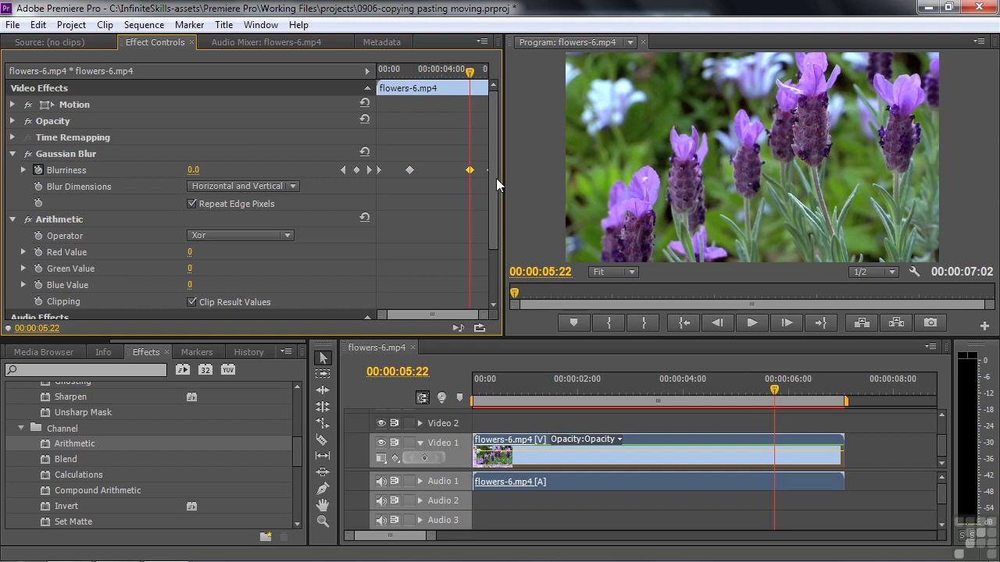
drag(472, 84, 377, 79)
click(409, 169)
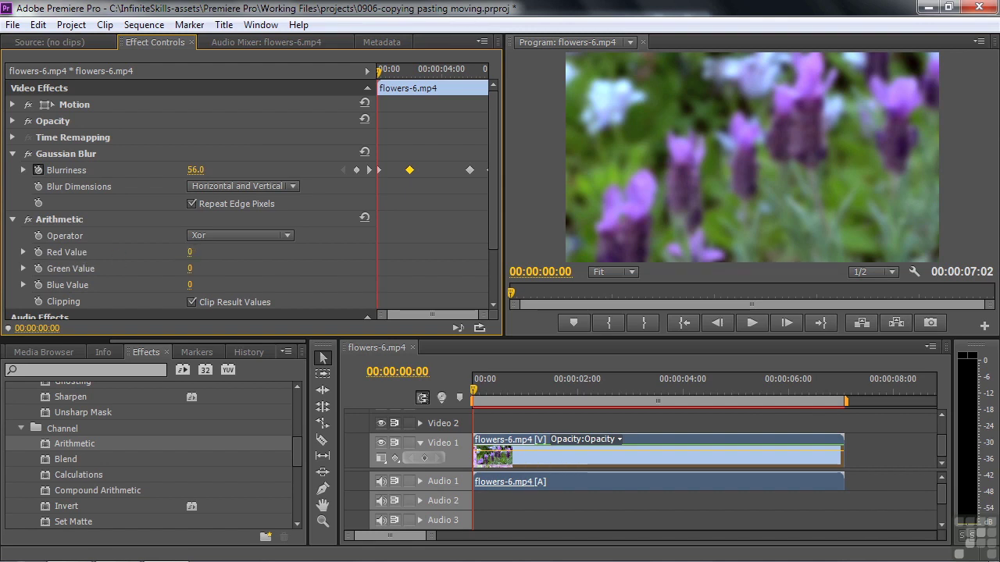
Keyframe Arithmetic Red Value at 50 at the clip start and collapse Gaussian Blur.
drag(191, 251, 229, 251)
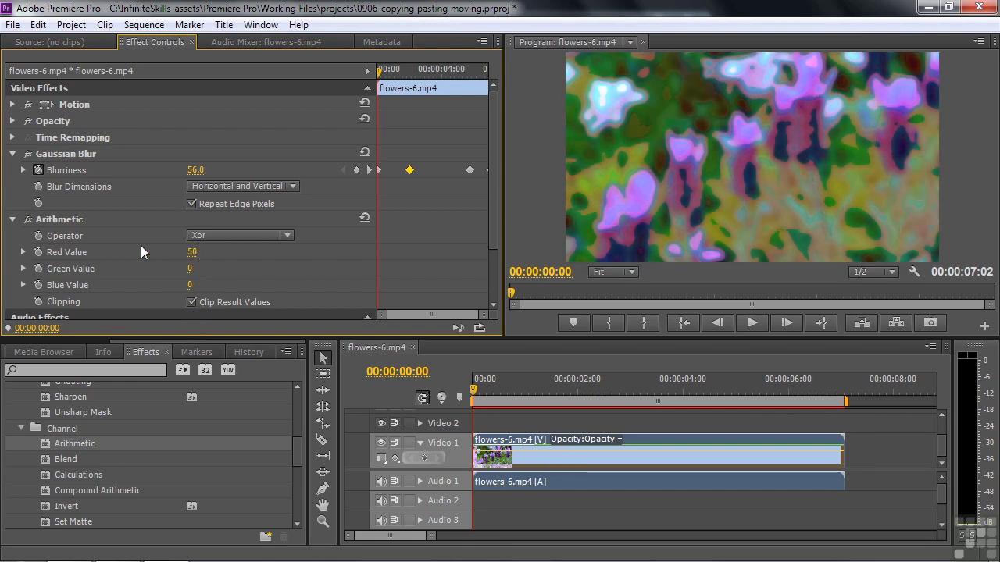
click(39, 252)
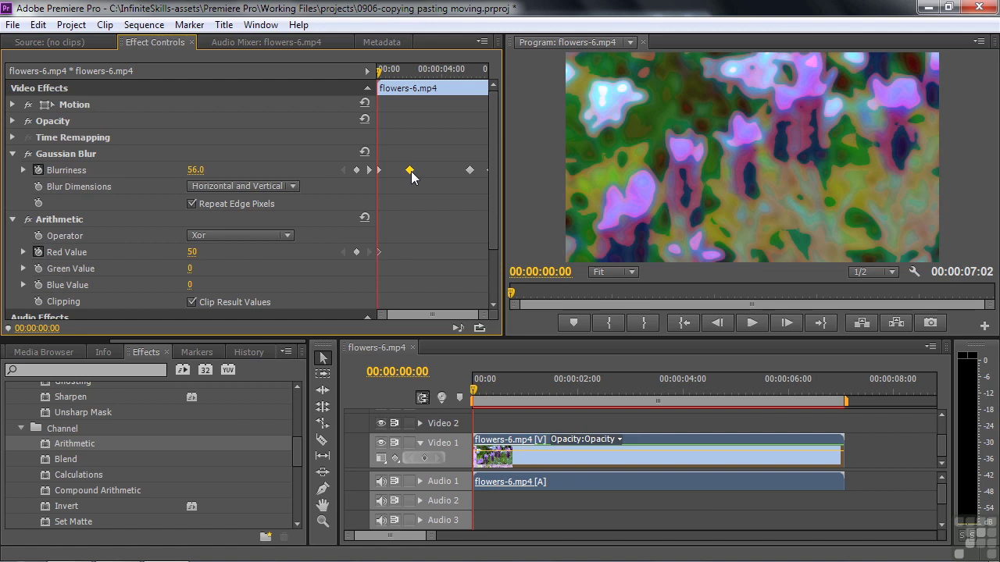
click(12, 154)
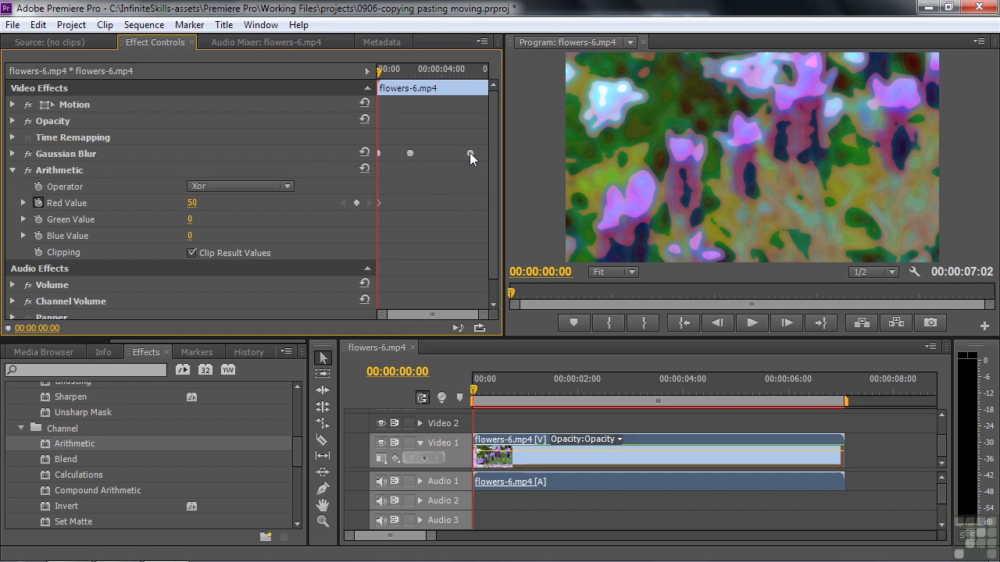
Set a Red Value keyframe of 0 at the 00:00:02:01 Blurriness keyframe.
click(13, 156)
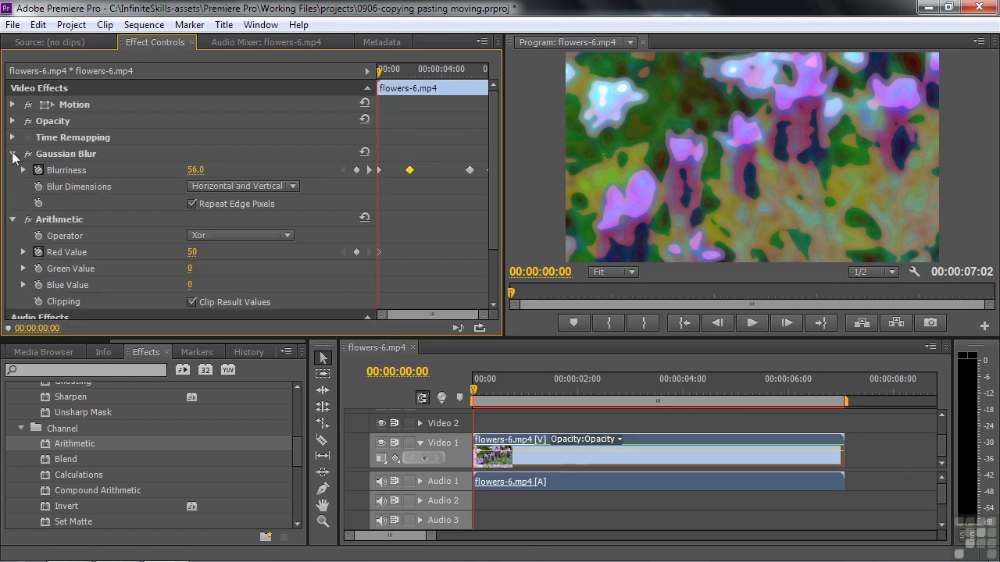
click(369, 170)
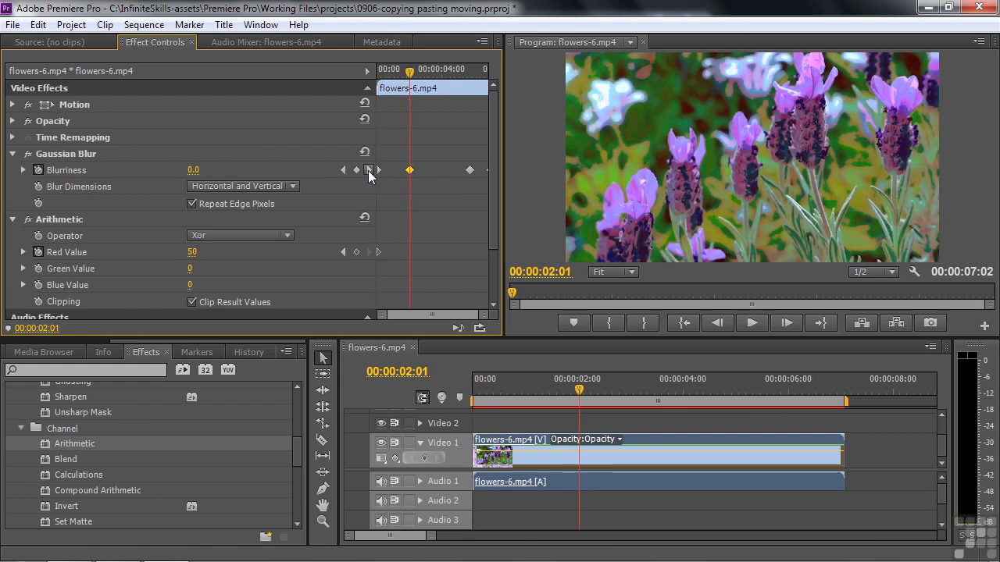
click(193, 254)
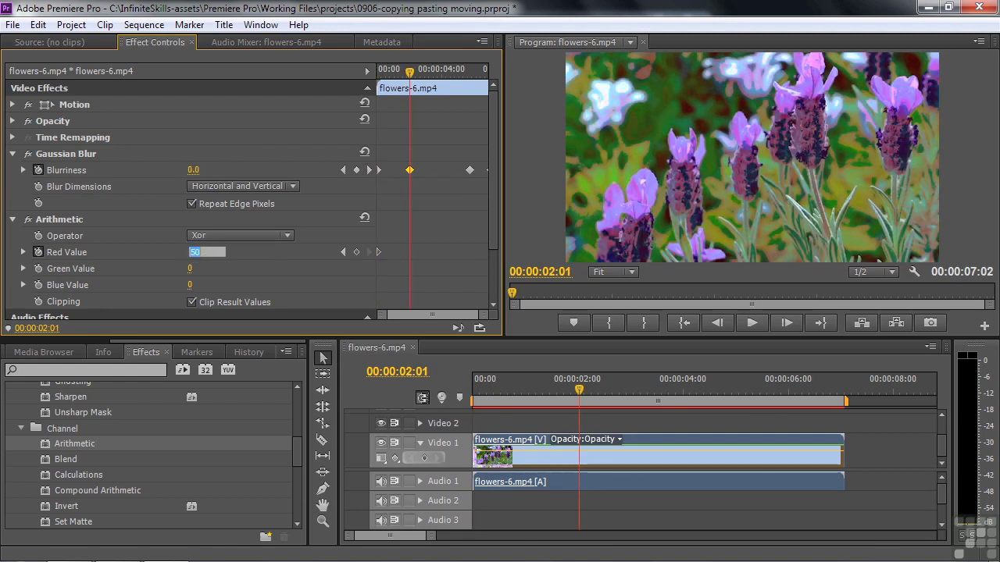
text(0)
key(Return)
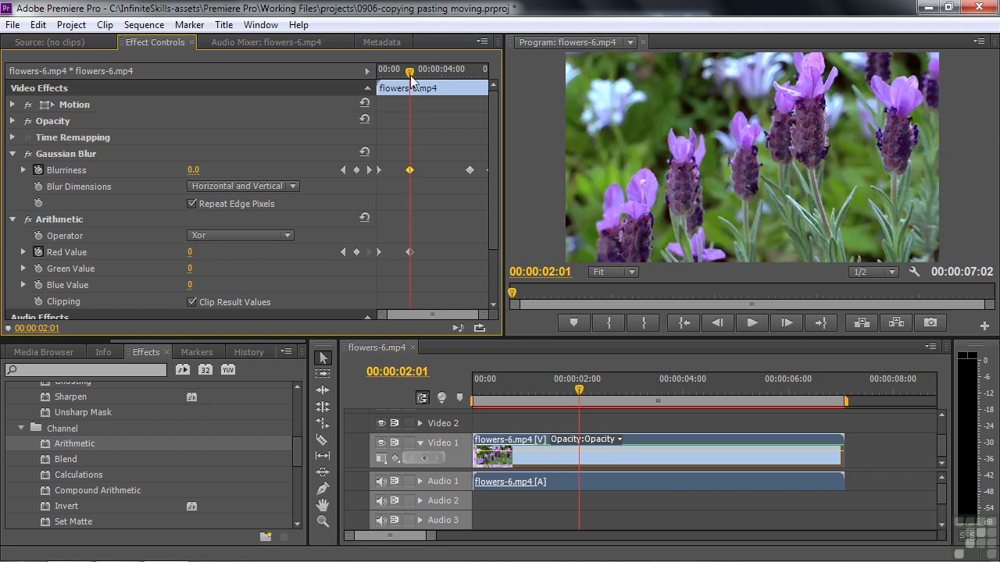
Preview the clip from the start, then move to the 00:00:05:22 Blurriness keyframe.
drag(409, 72, 370, 85)
key(space)
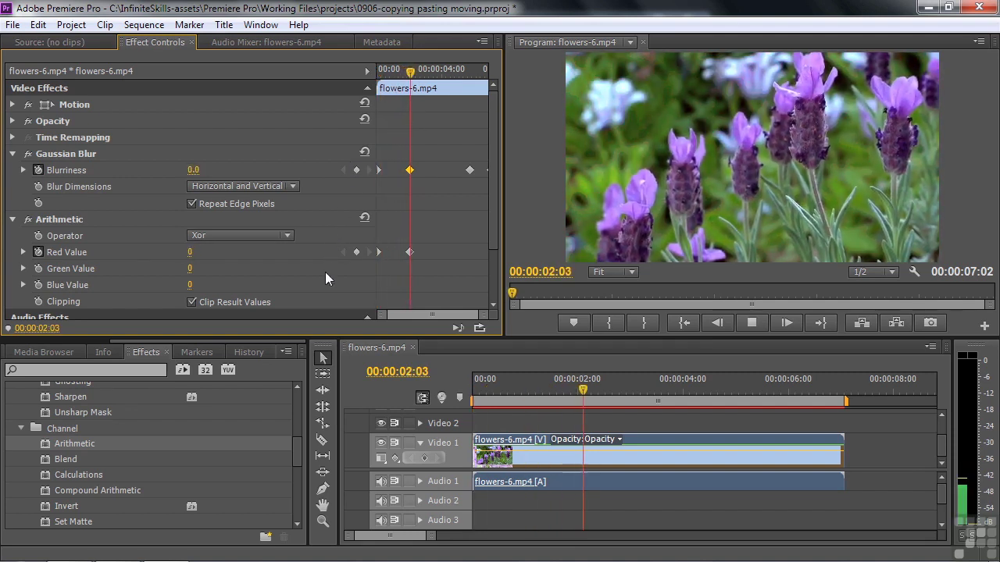
key(space)
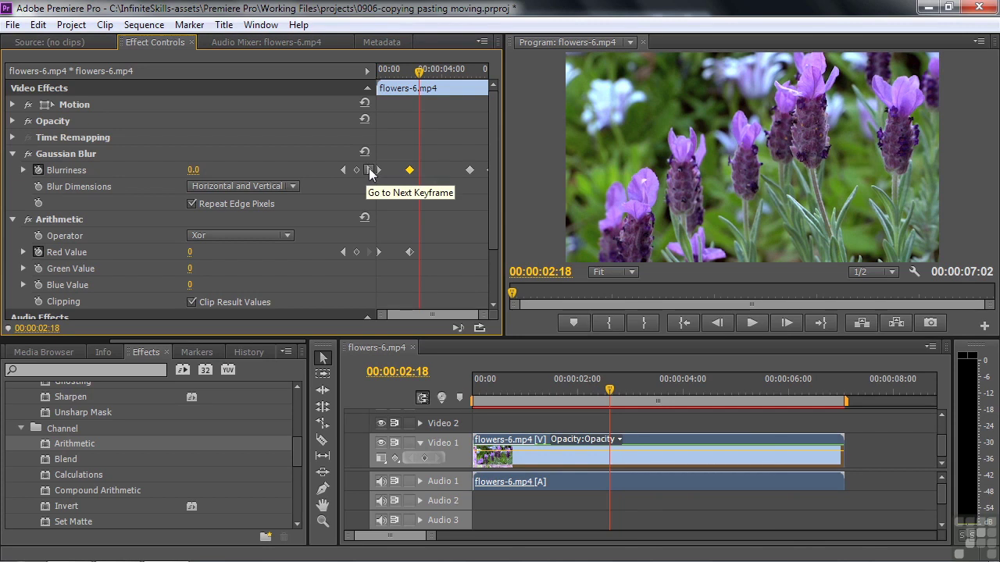
click(371, 170)
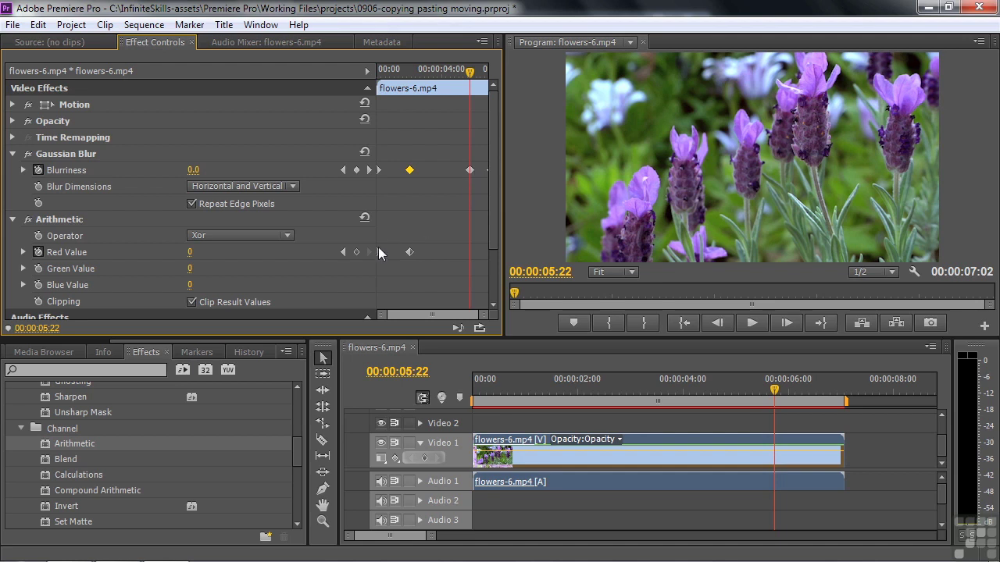
Move to the last Blurriness keyframe at 00:00:07:01, toggling Pin to Clip and rescaling the keyframe ruler.
click(373, 170)
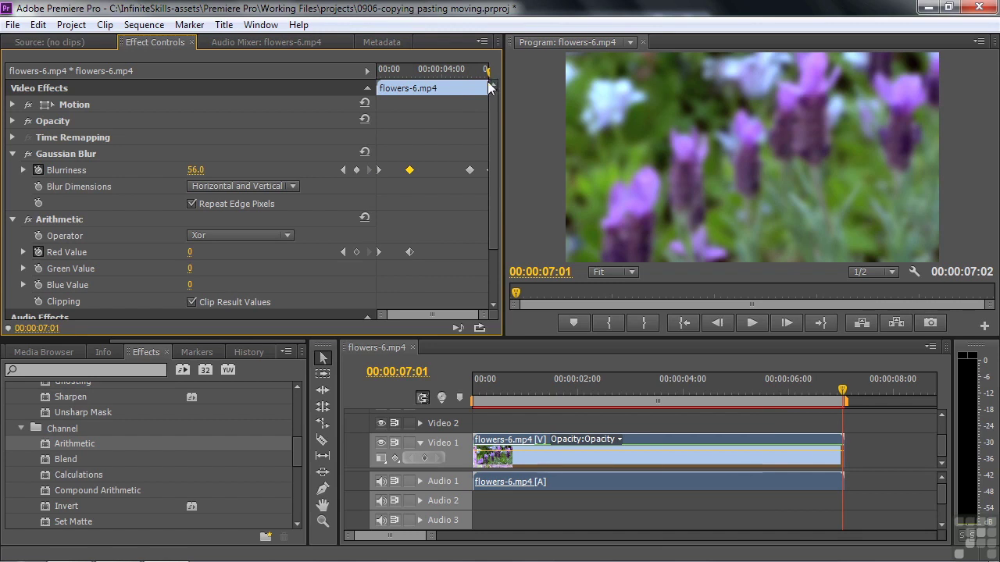
click(483, 42)
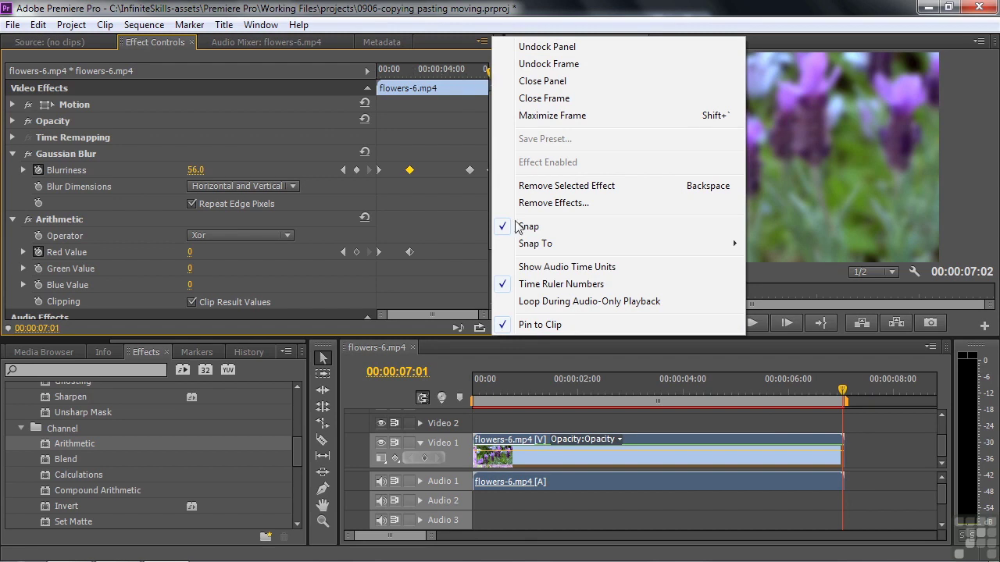
click(492, 323)
drag(478, 316, 394, 315)
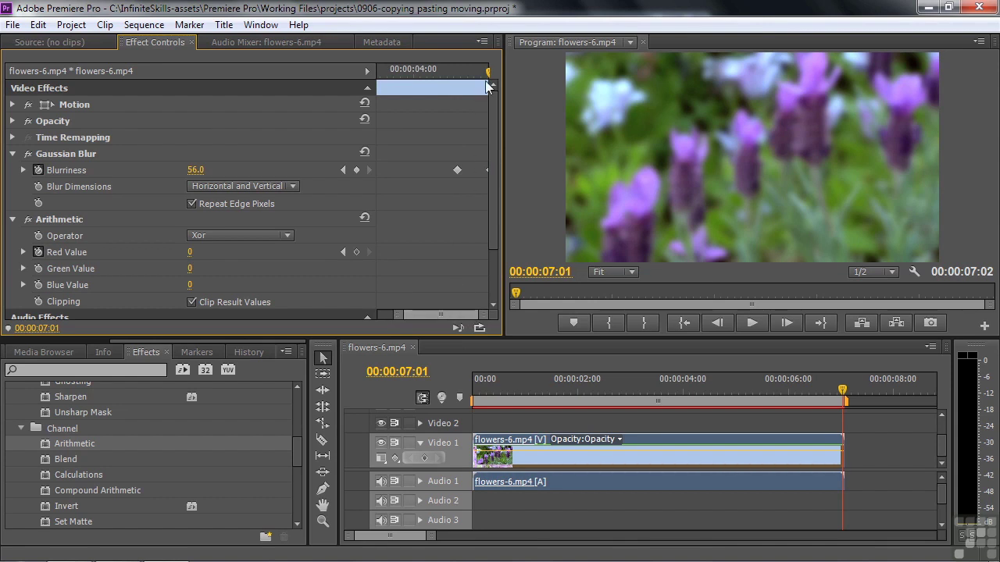
click(483, 41)
click(534, 328)
drag(399, 321, 316, 315)
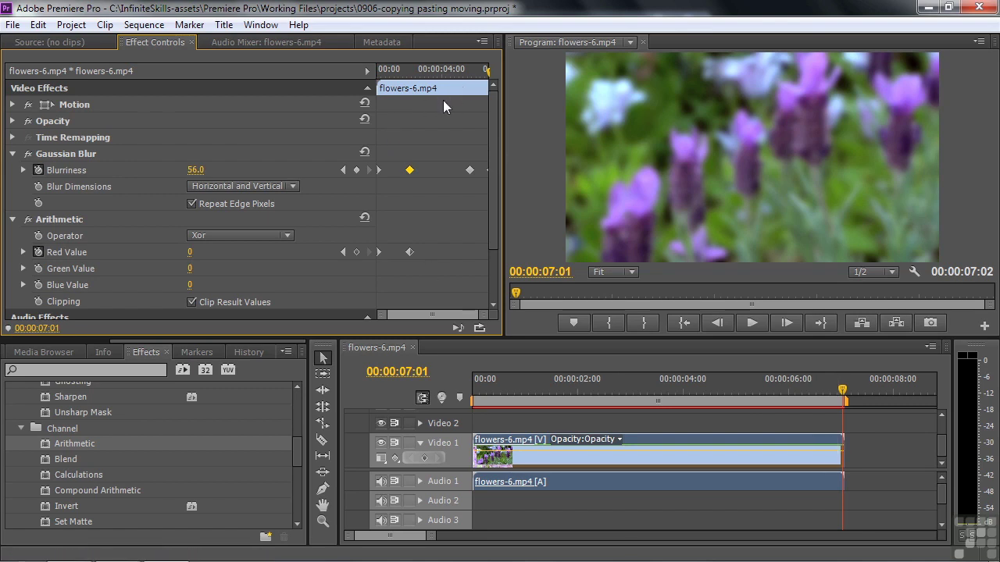
Copy the first Red Value keyframe (50), paste it at 00:00:07:01, and scrub back to preview.
click(378, 251)
right_click(388, 254)
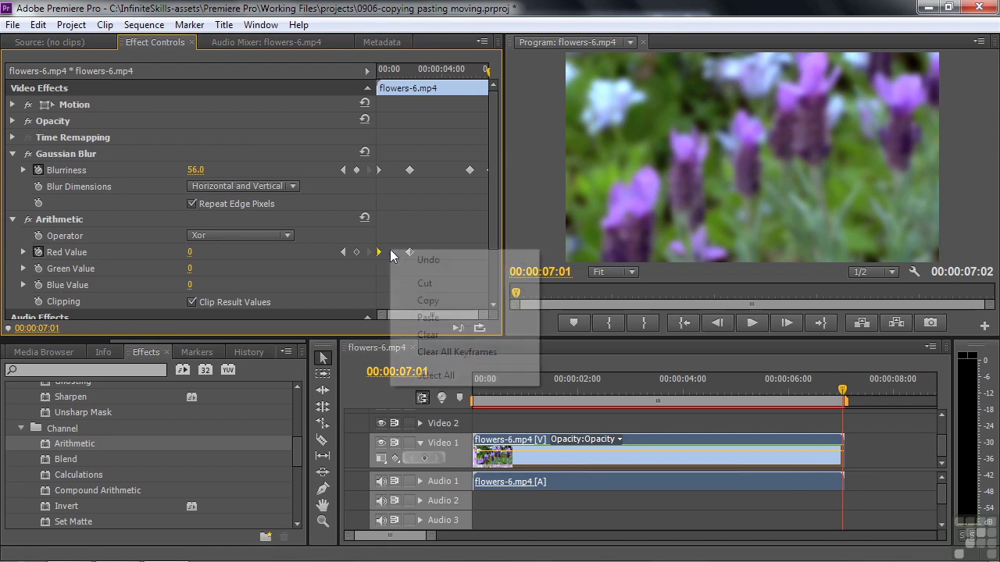
click(425, 302)
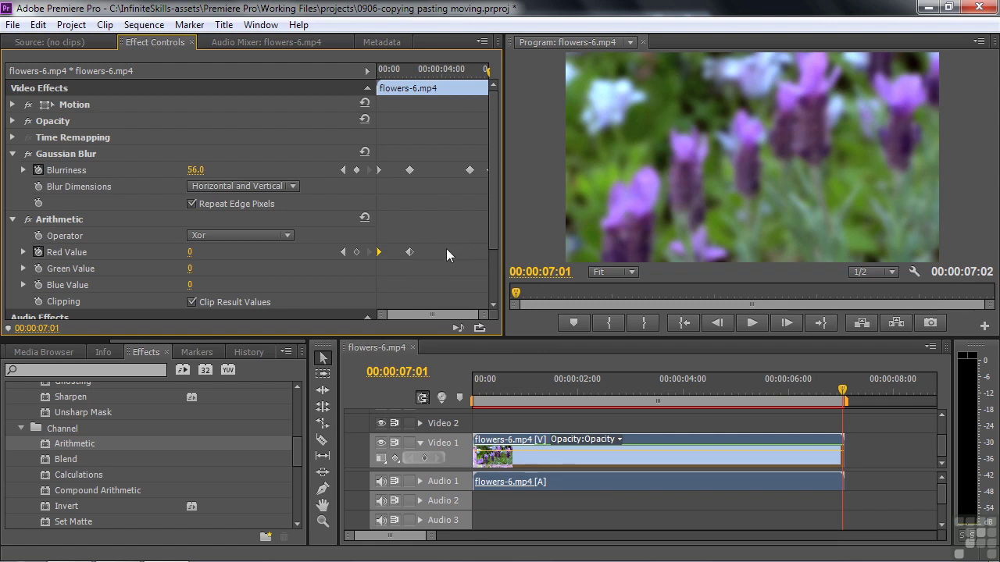
right_click(439, 268)
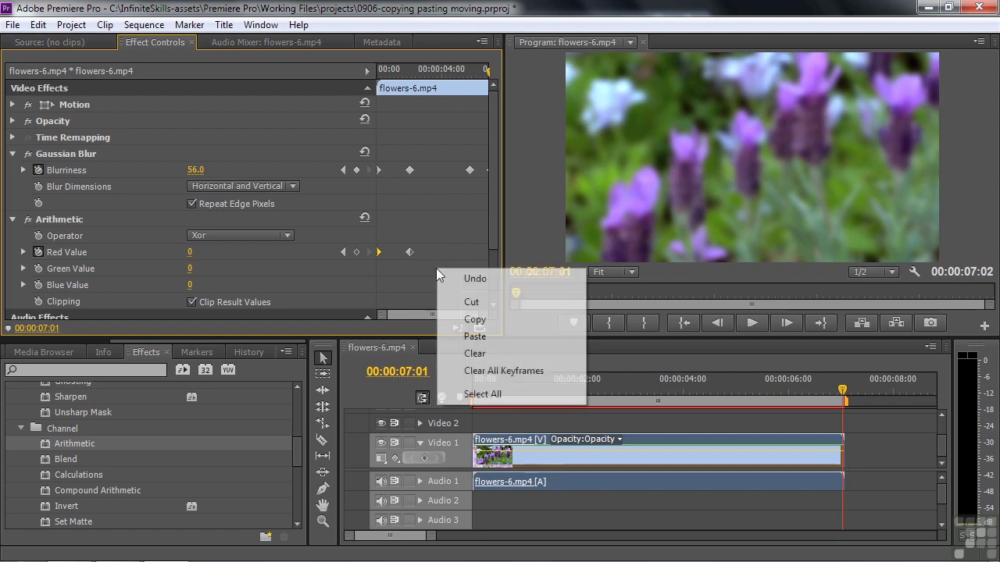
click(474, 337)
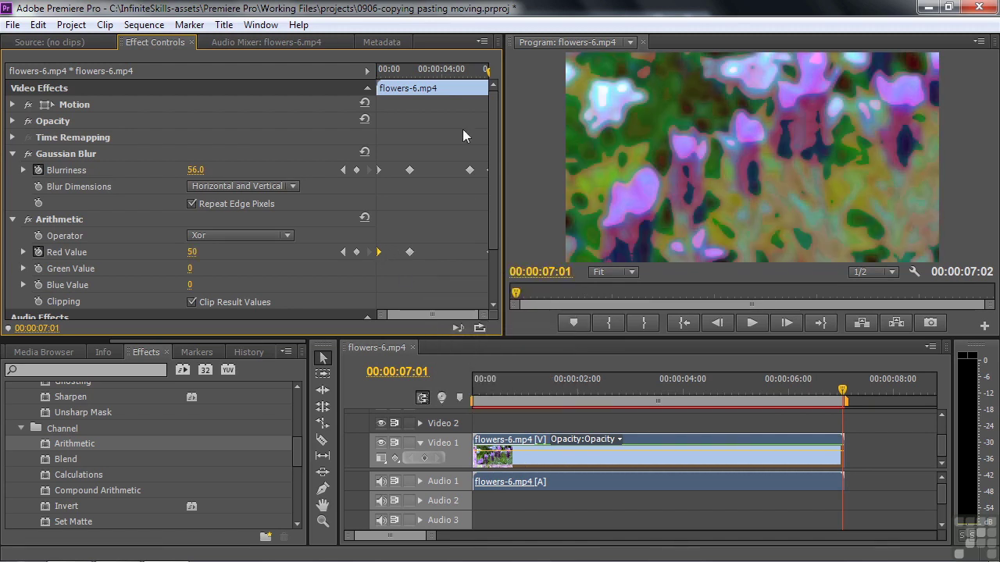
drag(488, 72, 431, 102)
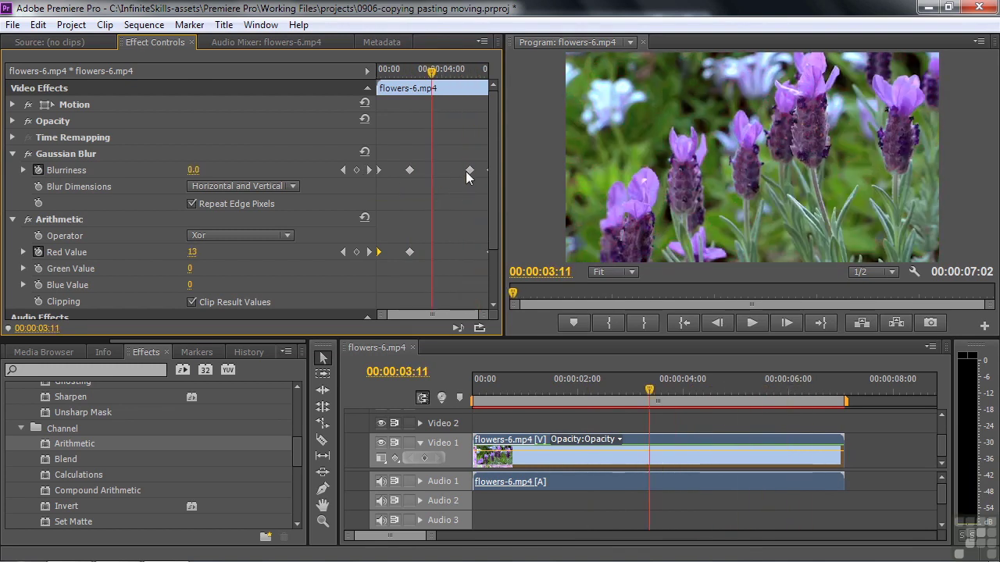
Paste the Red Value 0 keyframe at 00:00:05:22, then play the clip from the start.
click(369, 169)
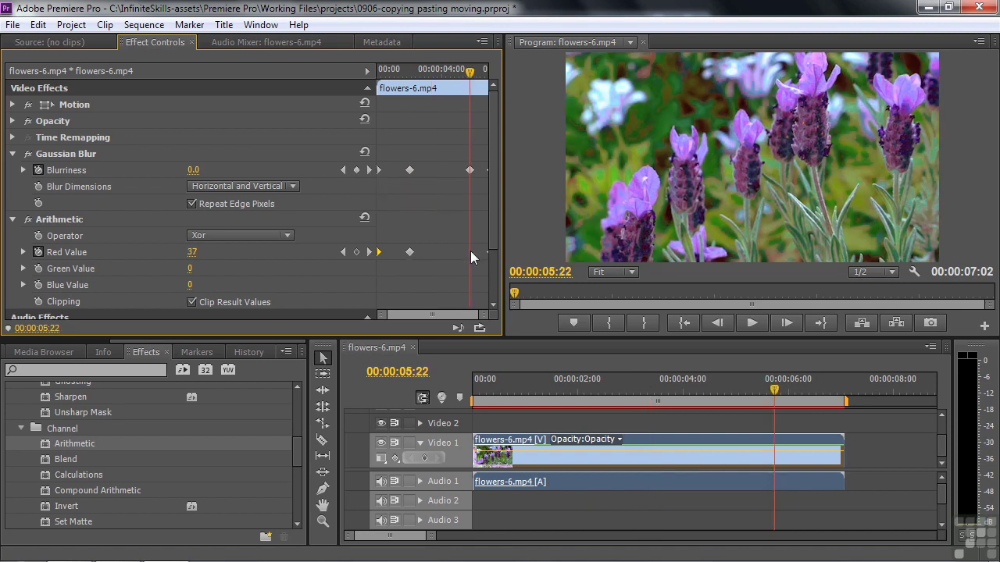
right_click(428, 250)
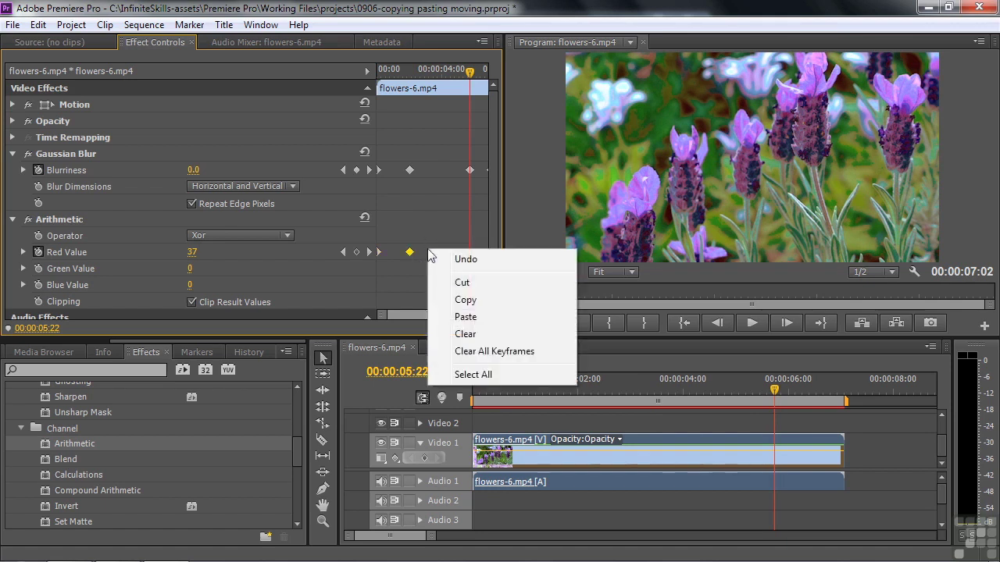
click(475, 300)
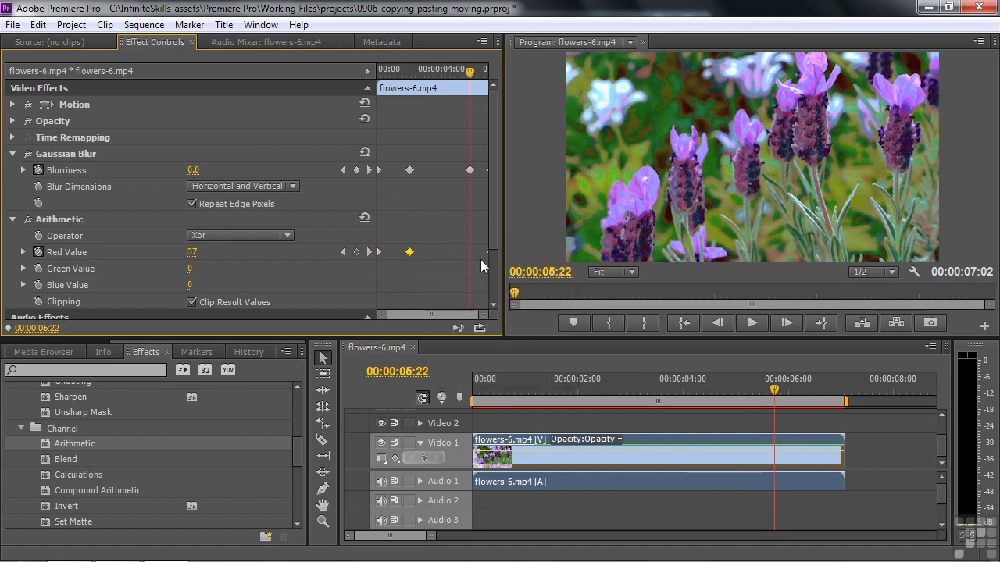
right_click(435, 251)
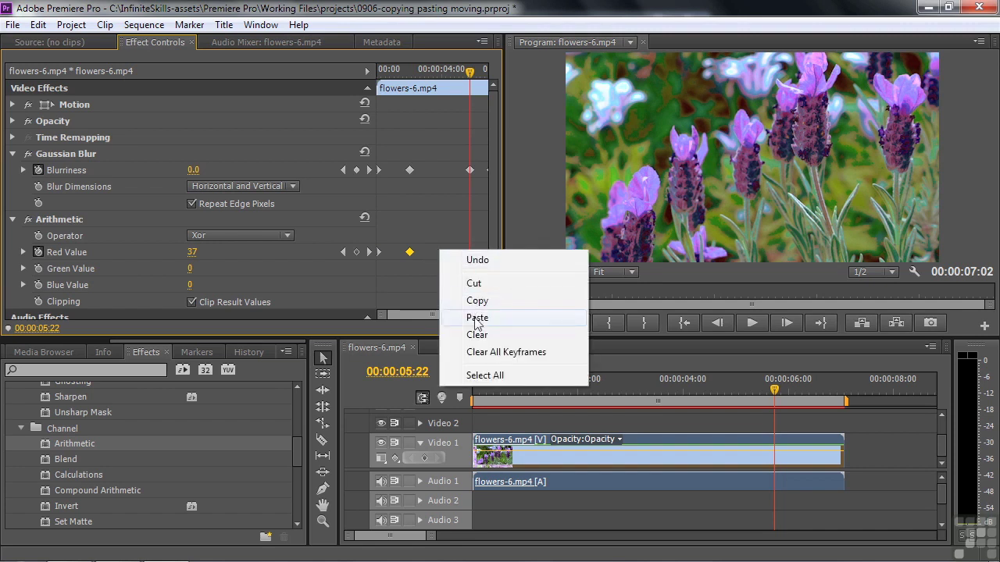
click(477, 318)
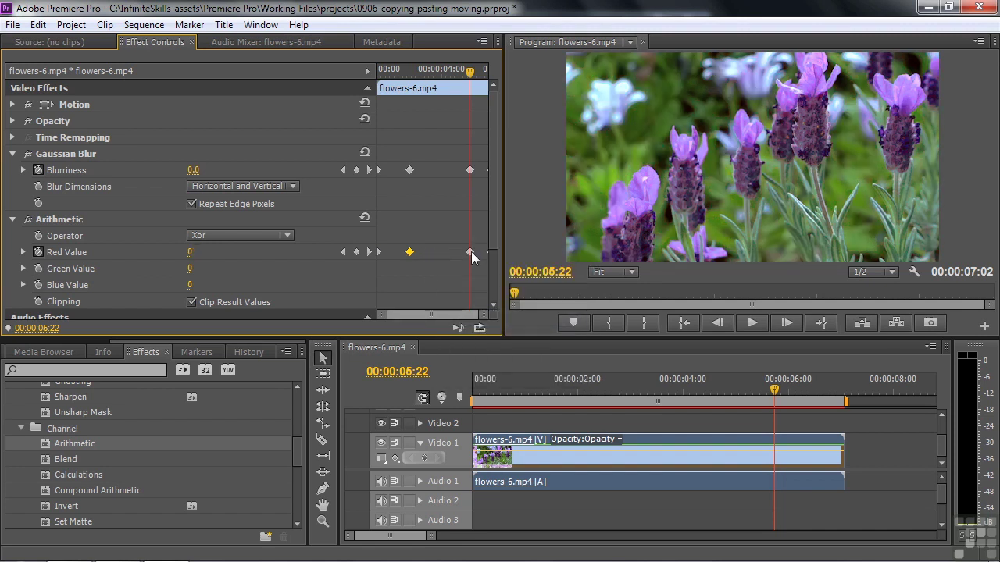
key(Home)
key(space)
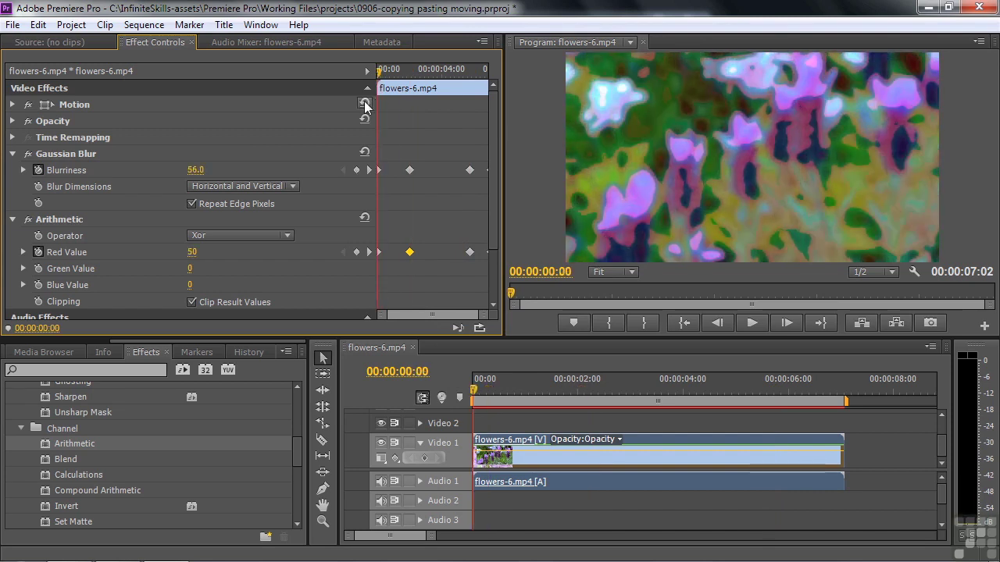